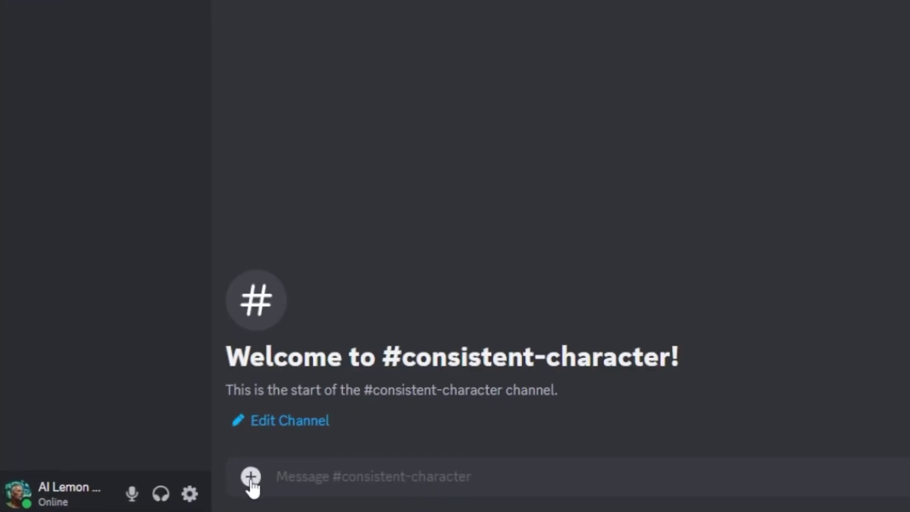
# Upload the portrait of the grey-suited man to the channel and view it full-size.
pyautogui.click(251, 479)
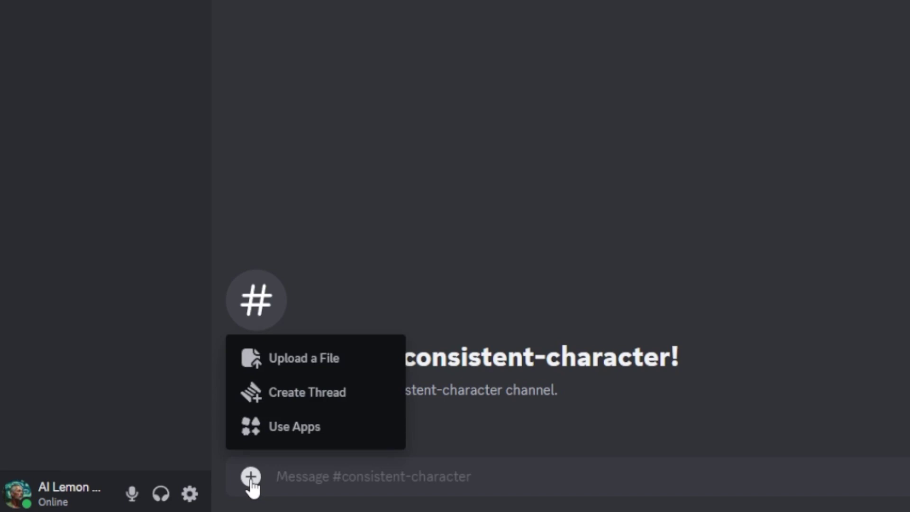
pyautogui.click(295, 365)
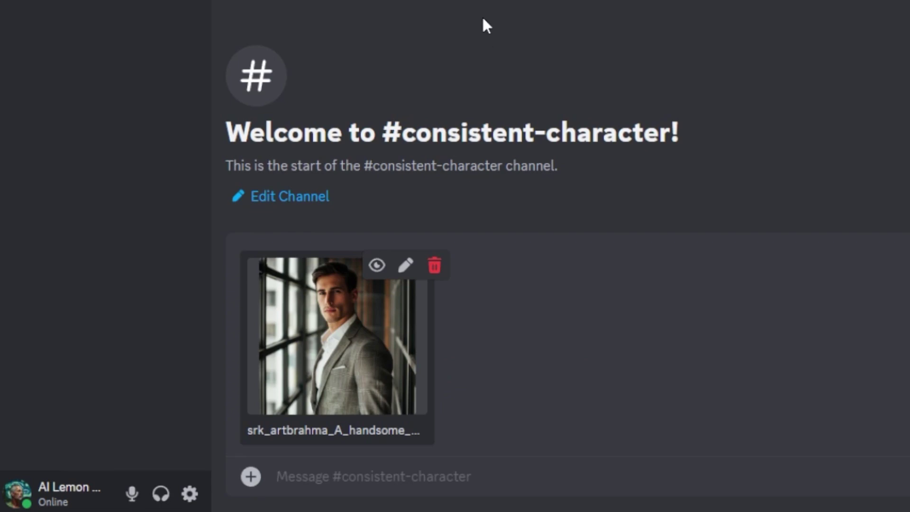
pyautogui.press('Return')
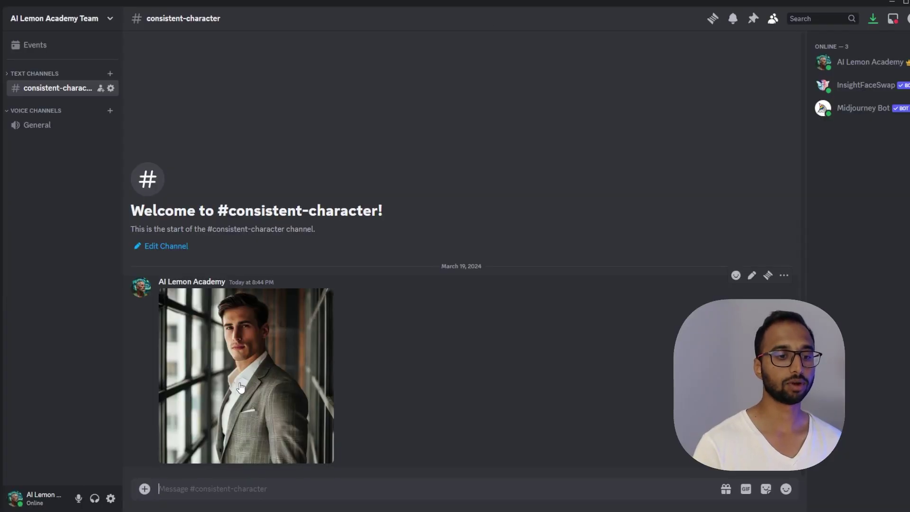
pyautogui.click(241, 388)
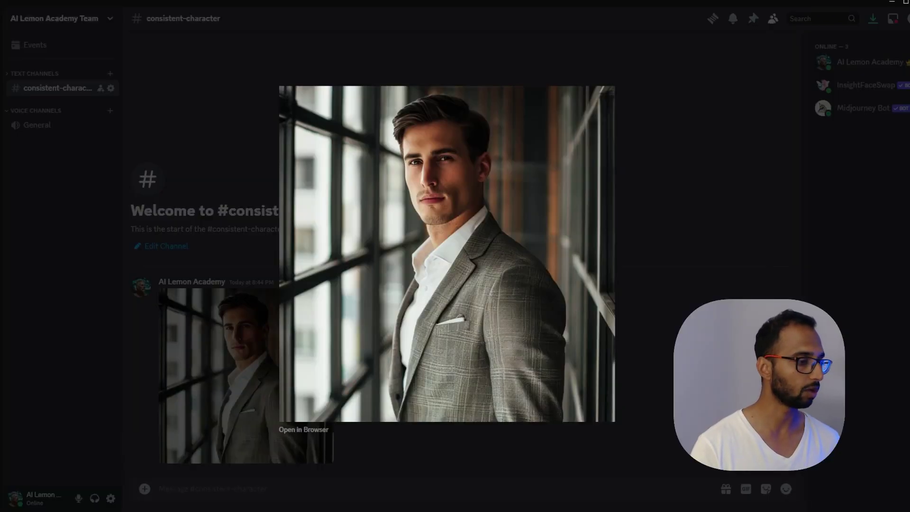
# Start a /imagine prompt containing --cref followed by the posted portrait's image link.
pyautogui.click(642, 121)
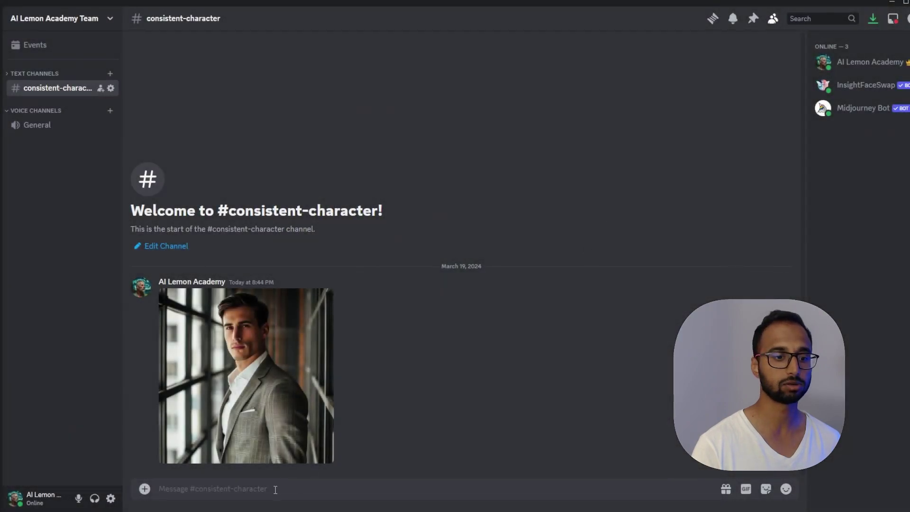
pyautogui.write('/')
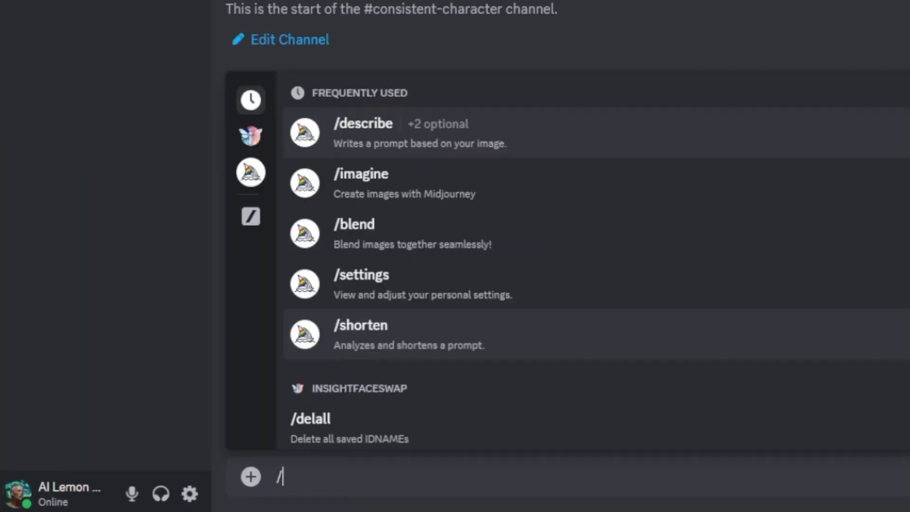
pyautogui.write('imagine')
pyautogui.press('Return')
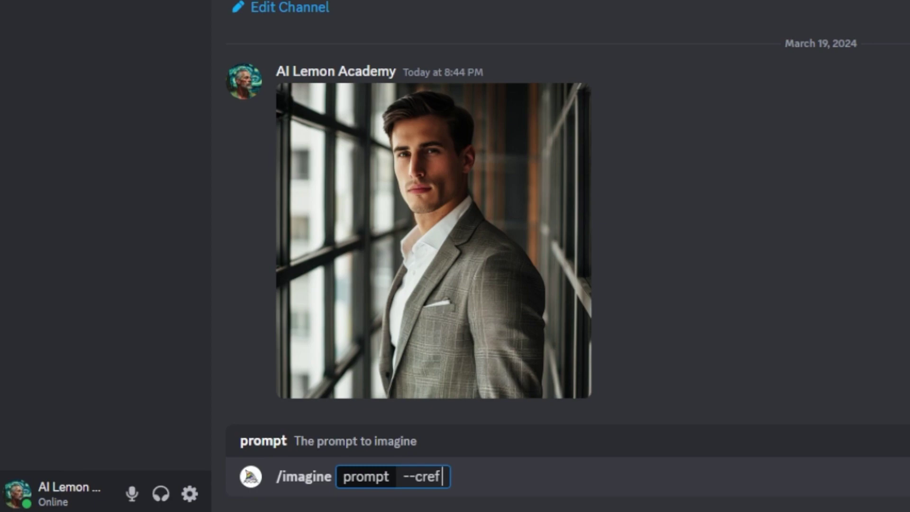
pyautogui.hotkey('ctrl', 'v')
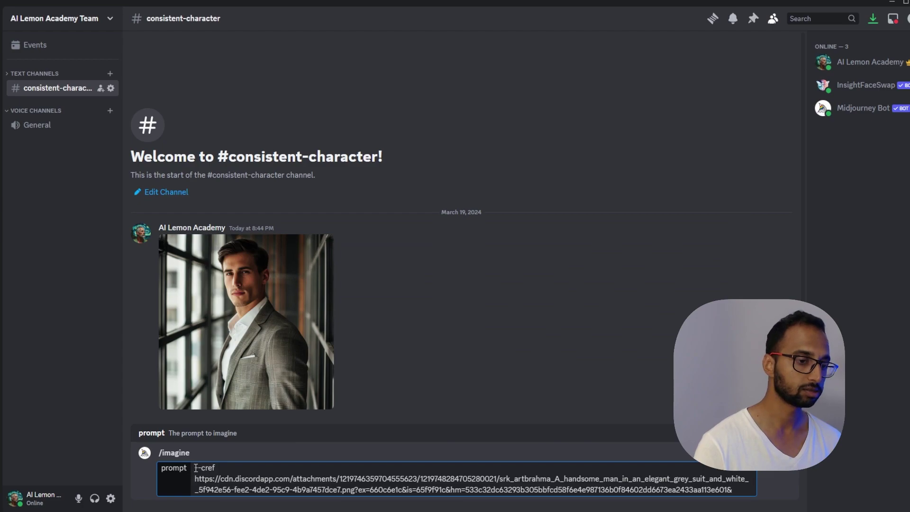
pyautogui.moveTo(195, 468); pyautogui.dragTo(202, 467)
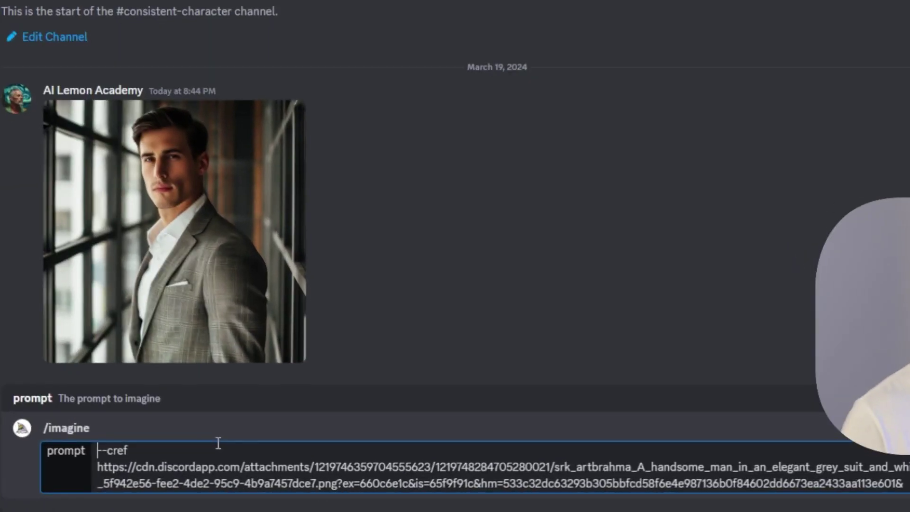
# Paste the handsome grey-suited man on a busy daylight street description before --cref.
pyautogui.write('A handsome man in an elegant grey suit and white shirt poses for the camera, standing confidently. He has short brown hair styled neatly and is looking at the viewer, exuding confidence and charm. Shot on a busy street in broad daylight')
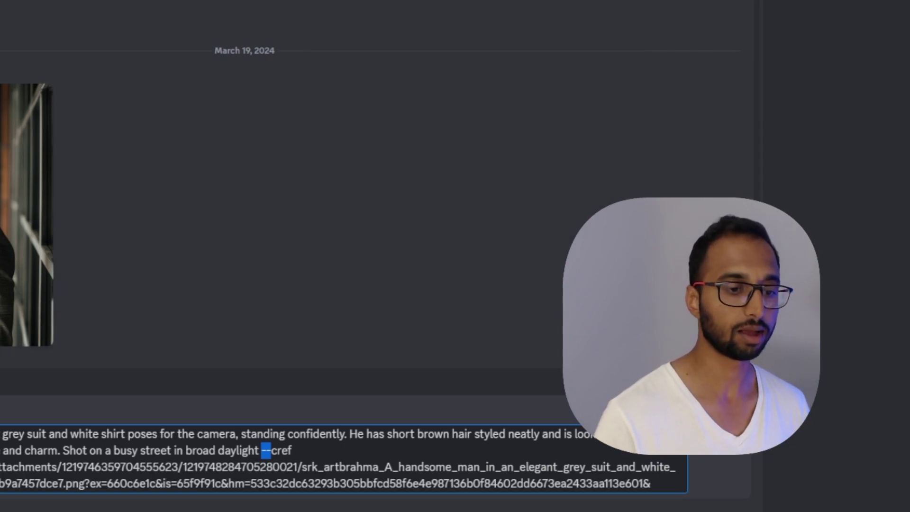
pyautogui.click(93, 436)
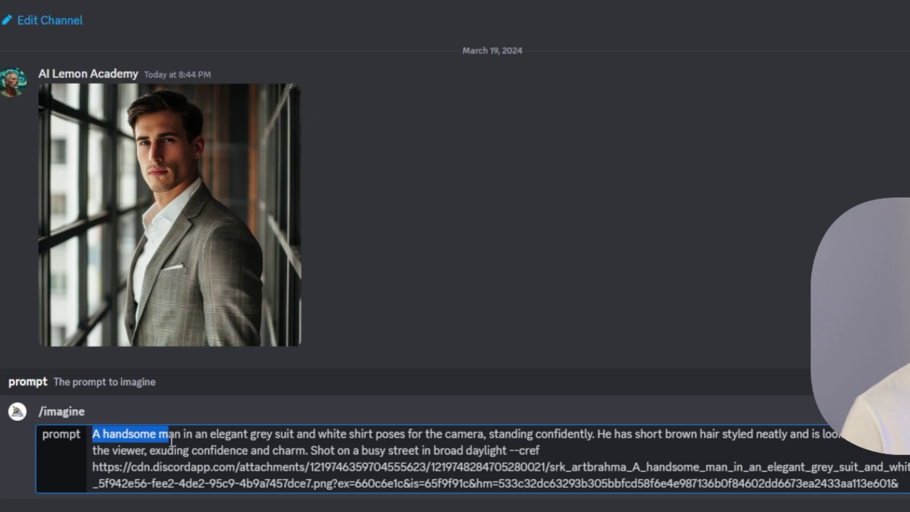
pyautogui.moveTo(205, 440); pyautogui.dragTo(585, 435)
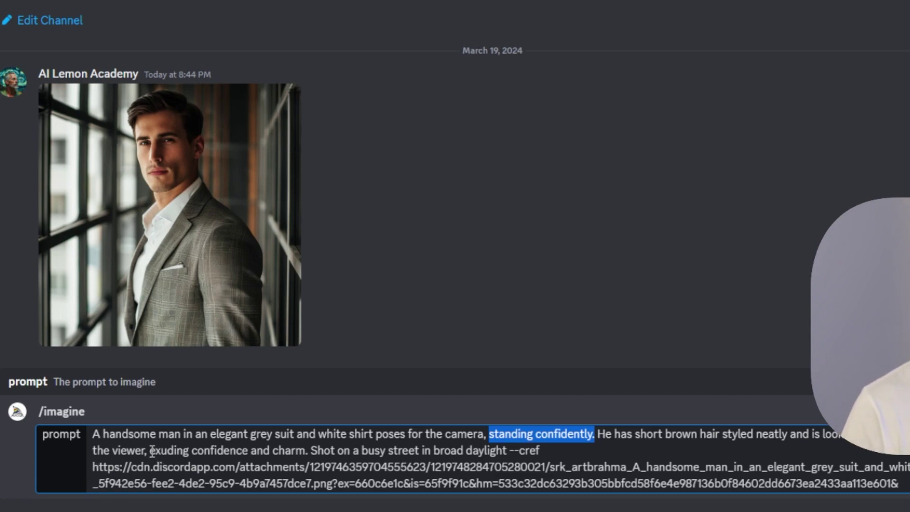
pyautogui.moveTo(151, 450); pyautogui.dragTo(313, 450)
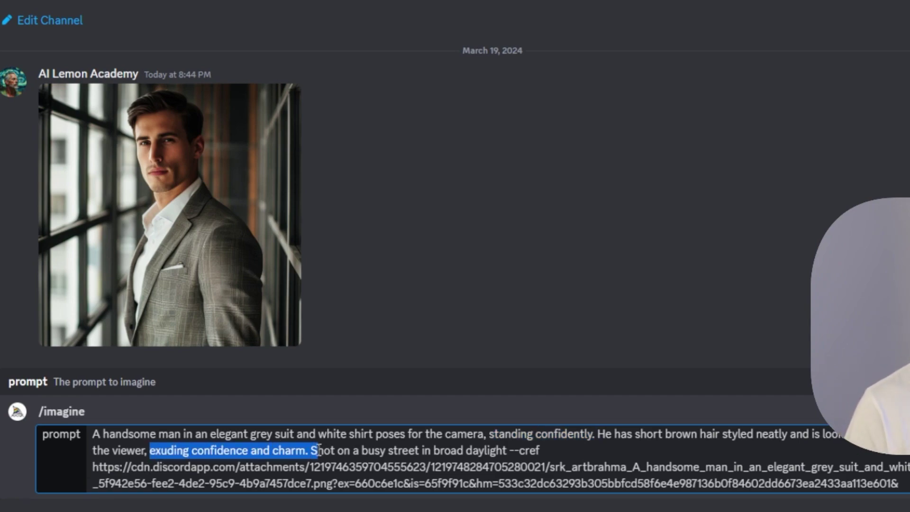
pyautogui.click(318, 450)
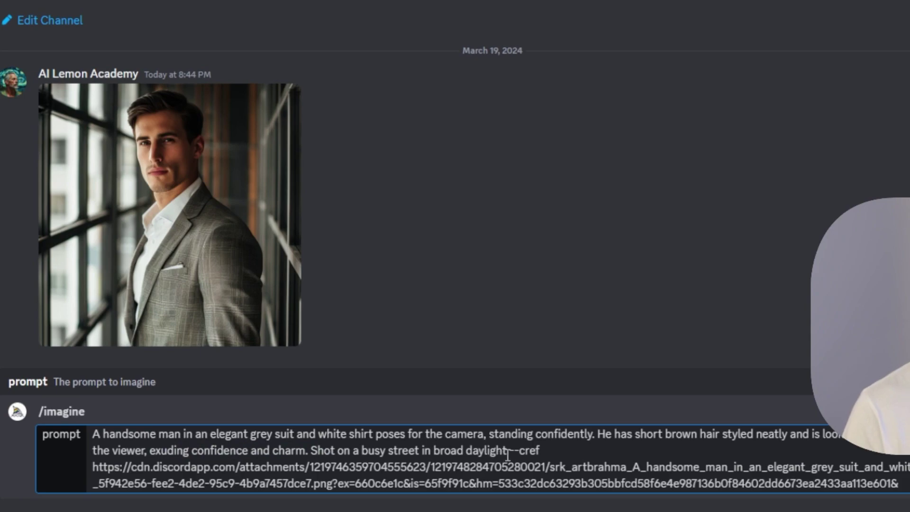
pyautogui.moveTo(509, 454); pyautogui.dragTo(324, 451)
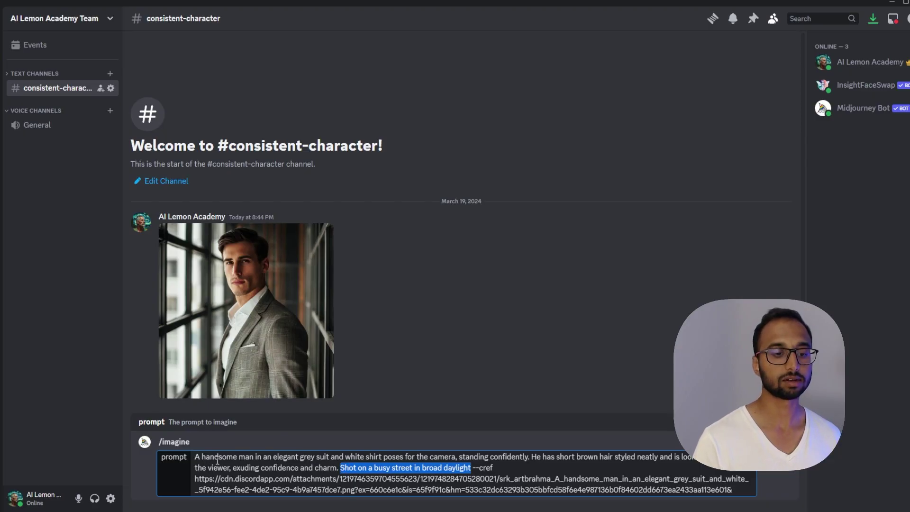
pyautogui.click(415, 471)
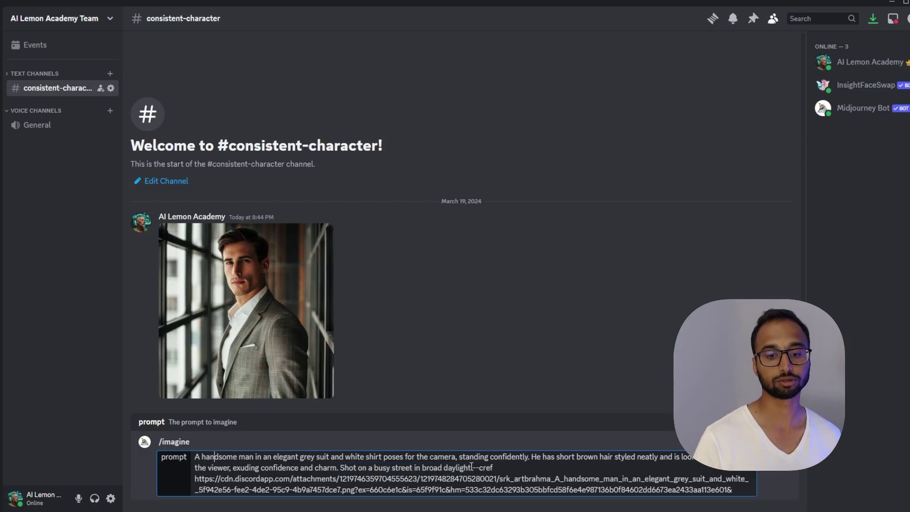
pyautogui.moveTo(465, 468); pyautogui.dragTo(346, 468)
pyautogui.click(345, 469)
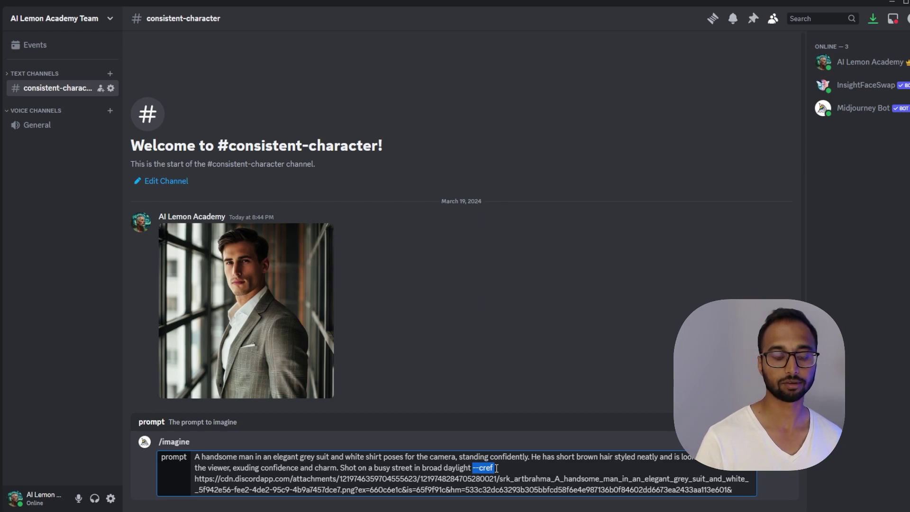
pyautogui.moveTo(743, 504); pyautogui.dragTo(200, 471)
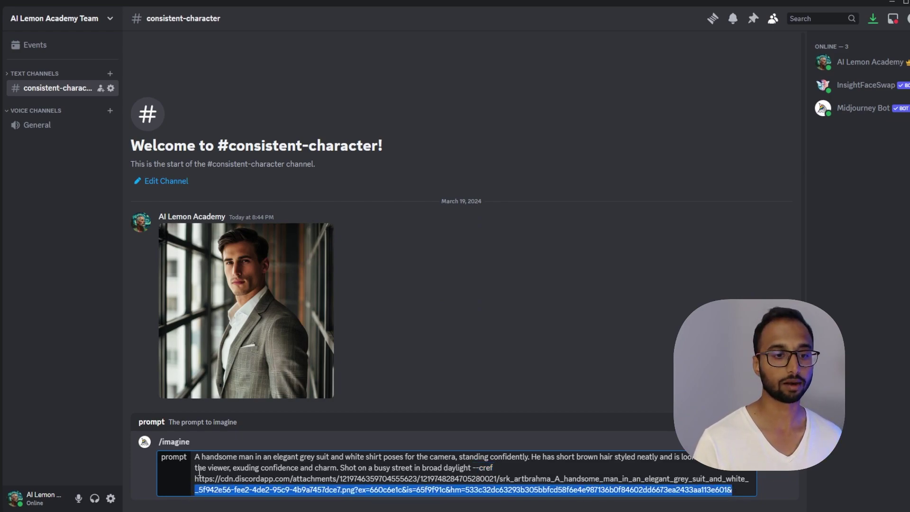
pyautogui.click(738, 492)
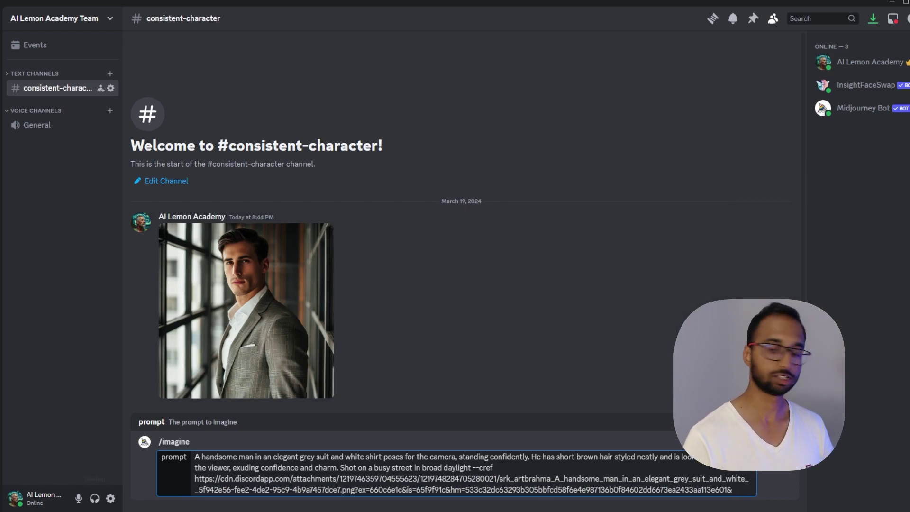
# Append --cw 100 and --v 6 to the prompt and send it to Midjourney.
pyautogui.write('--cw')
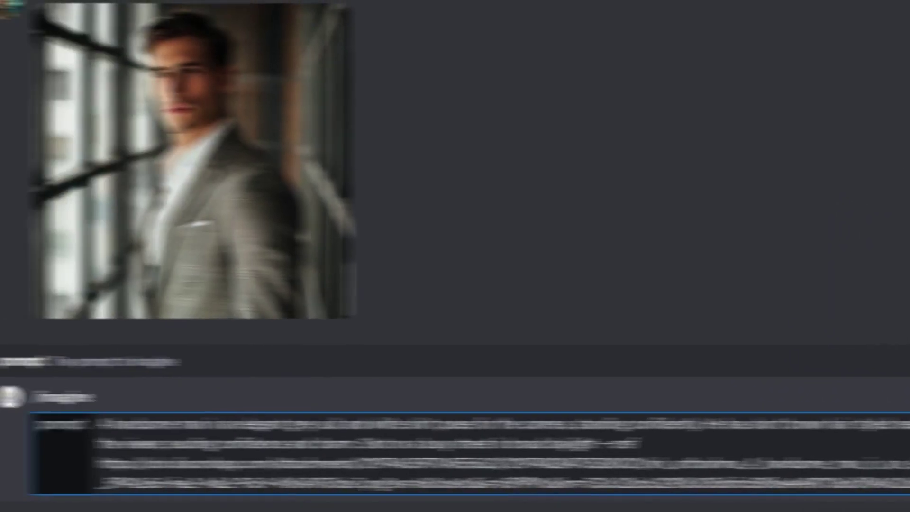
pyautogui.write('100')
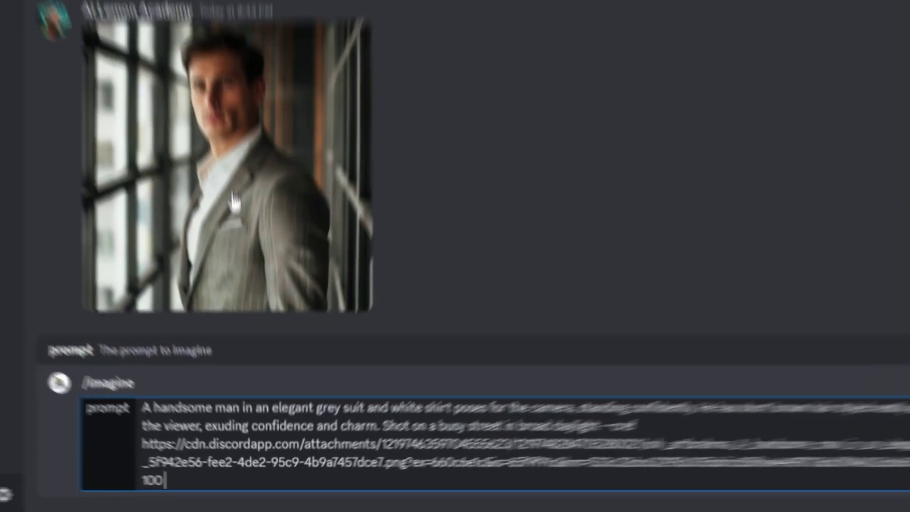
pyautogui.write('--')
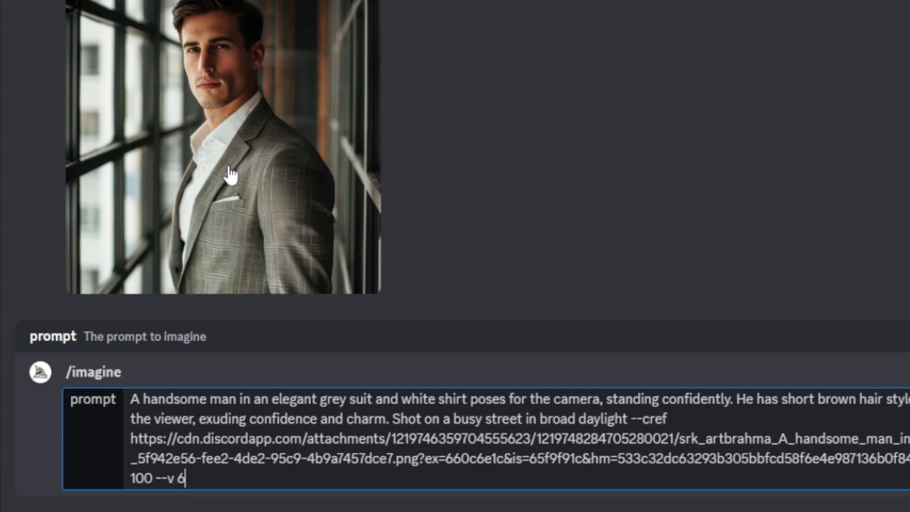
pyautogui.write('v 6')
pyautogui.press('Return')
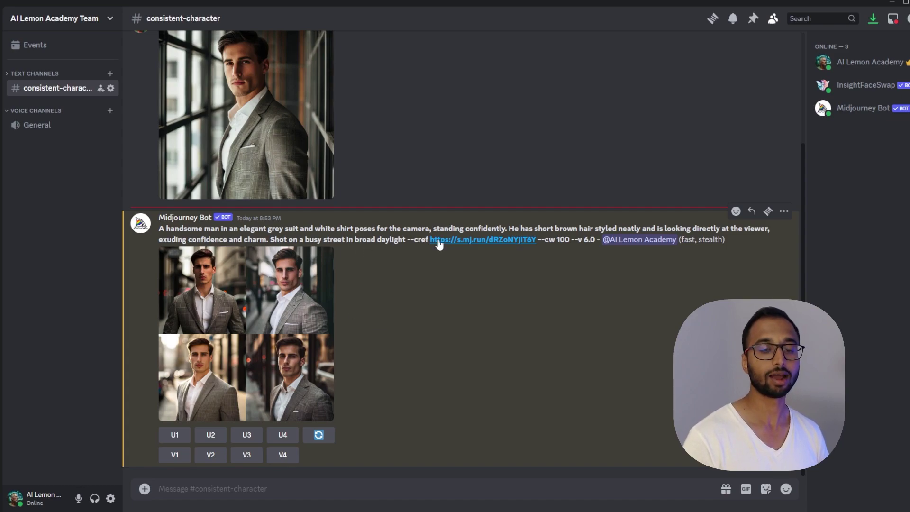
pyautogui.moveTo(407, 240); pyautogui.dragTo(537, 240)
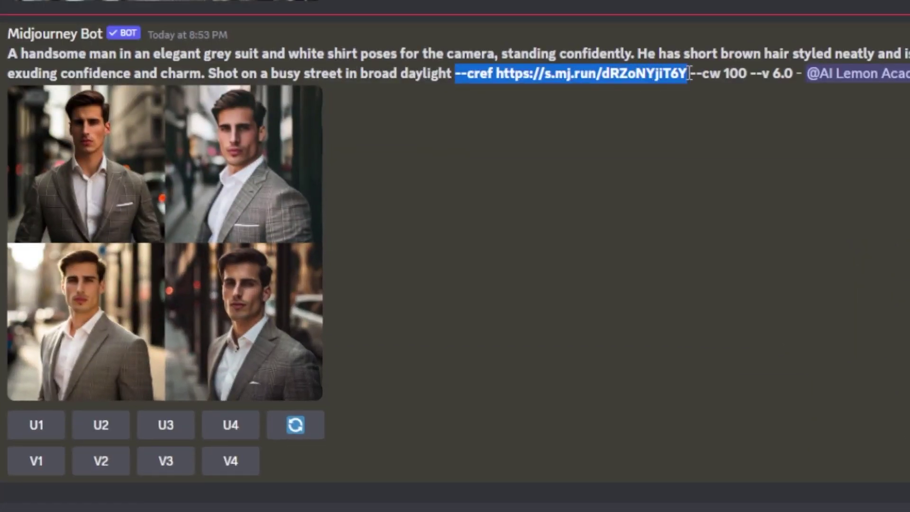
pyautogui.click(690, 74)
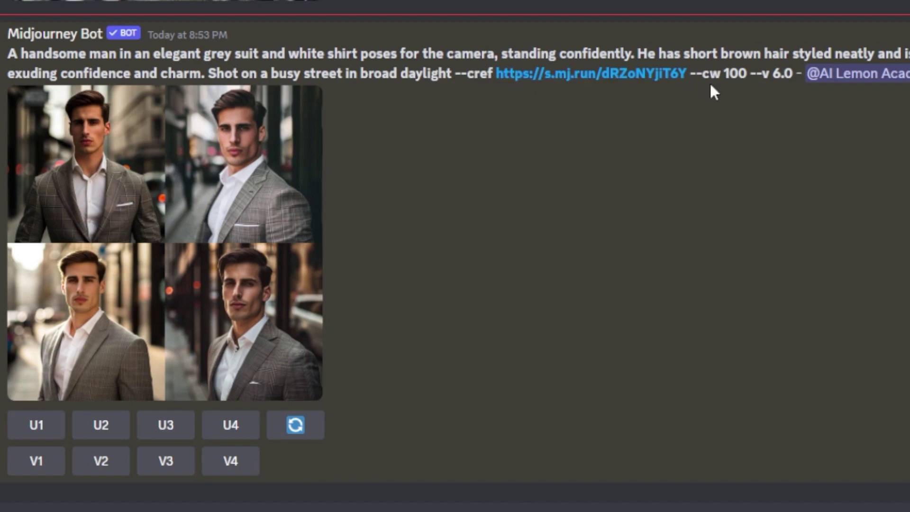
pyautogui.moveTo(694, 77); pyautogui.dragTo(753, 76)
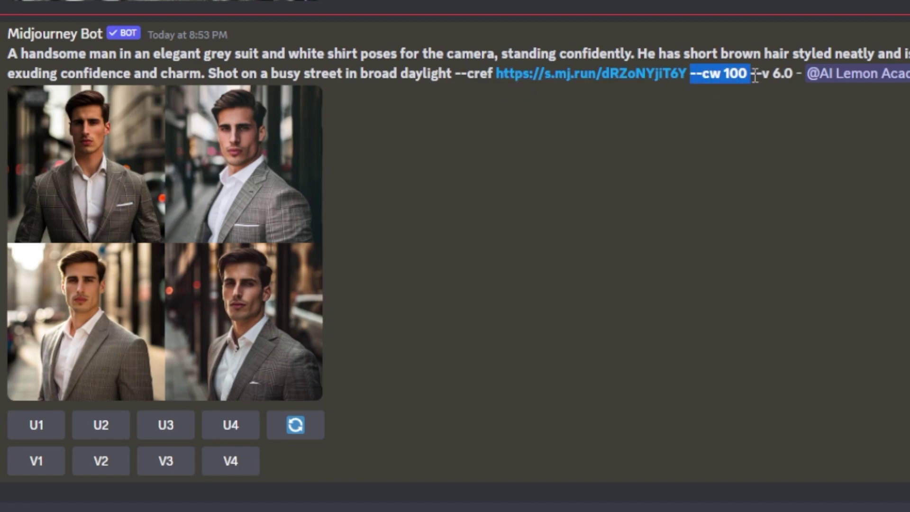
pyautogui.click(560, 136)
pyautogui.moveTo(453, 79); pyautogui.dragTo(7, 51)
pyautogui.click(596, 141)
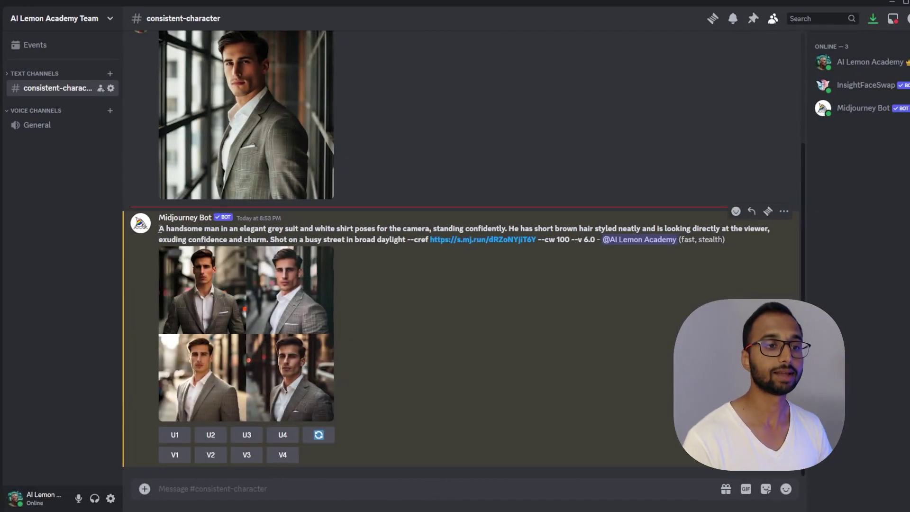
pyautogui.moveTo(8, 53); pyautogui.dragTo(467, 54)
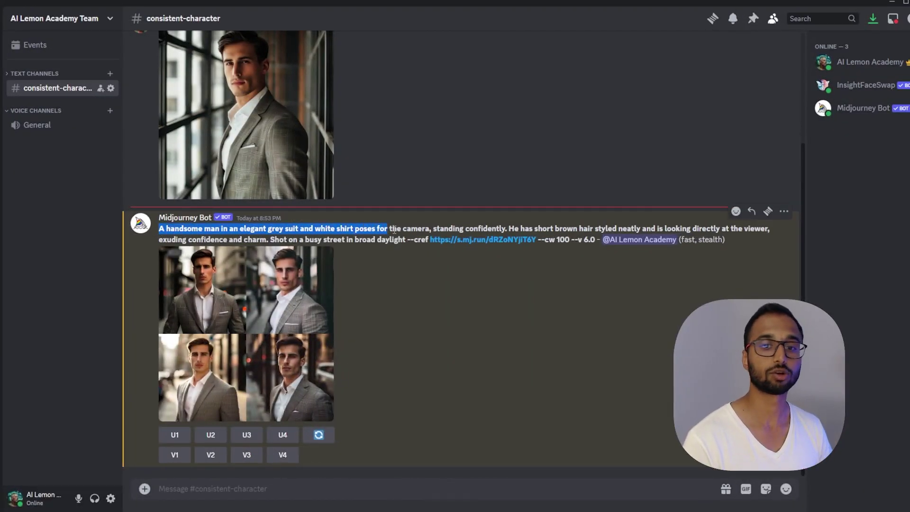
pyautogui.moveTo(413, 231); pyautogui.dragTo(595, 240)
pyautogui.hotkey('ctrl', 'c')
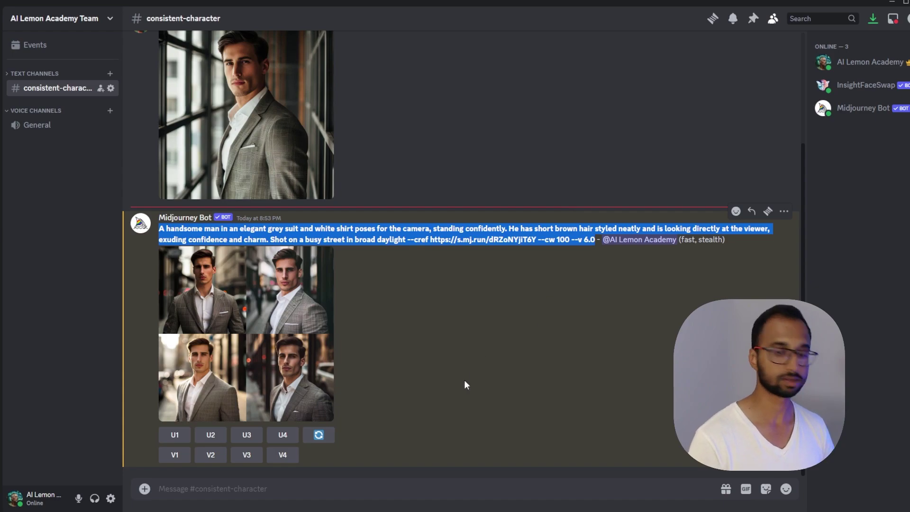
pyautogui.click(610, 384)
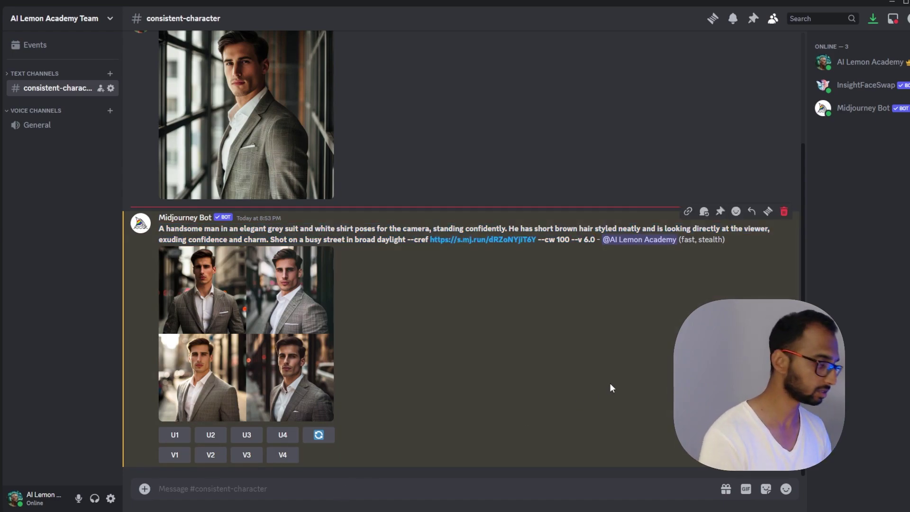
# Start a new /imagine from the grey-suit prompt, replacing the outfit with 'blue hoodie'.
pyautogui.write('/imagine')
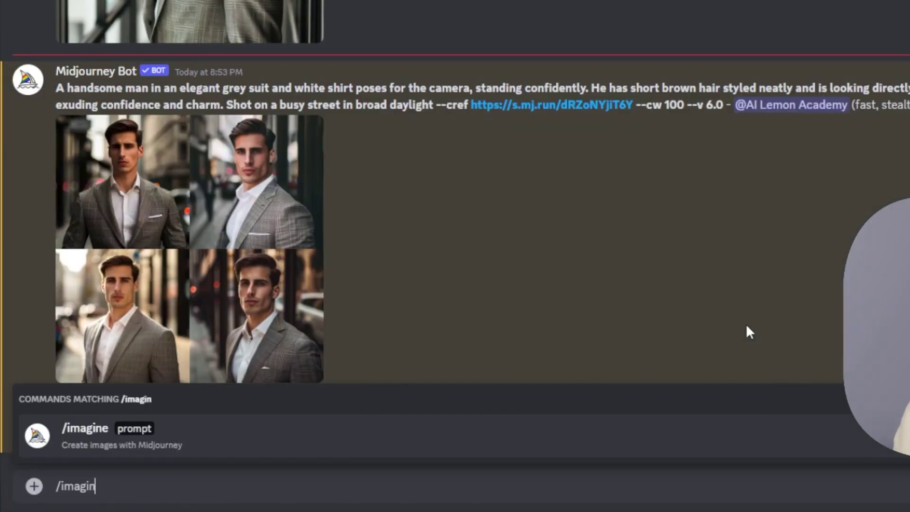
pyautogui.press('Tab')
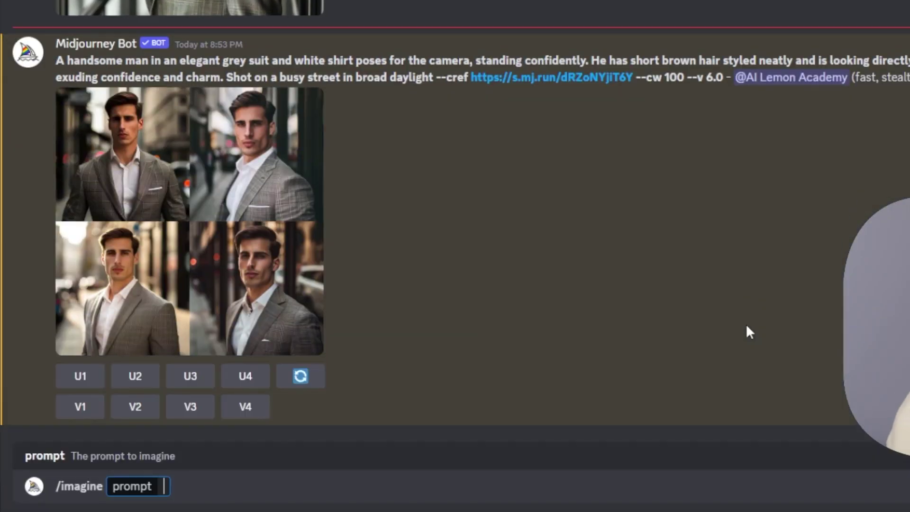
pyautogui.hotkey('ctrl', 'v')
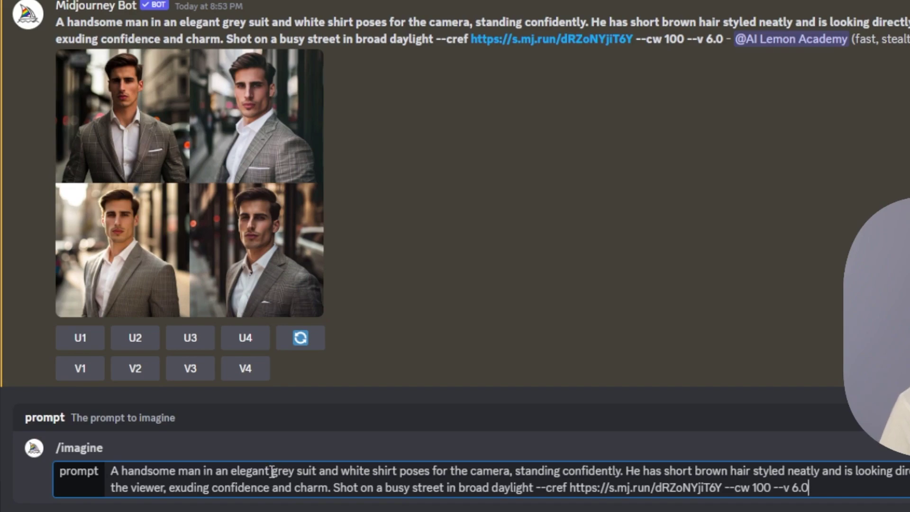
pyautogui.moveTo(232, 472); pyautogui.dragTo(379, 448)
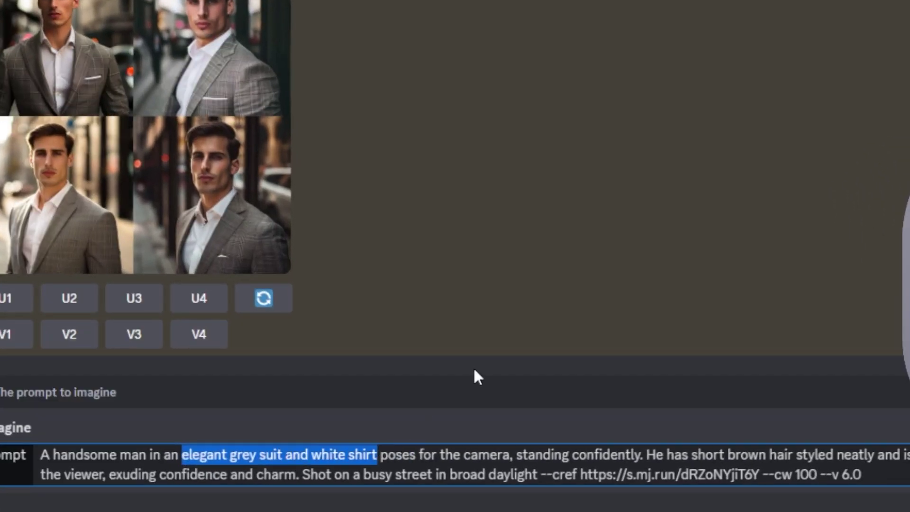
pyautogui.press('BackSpace')
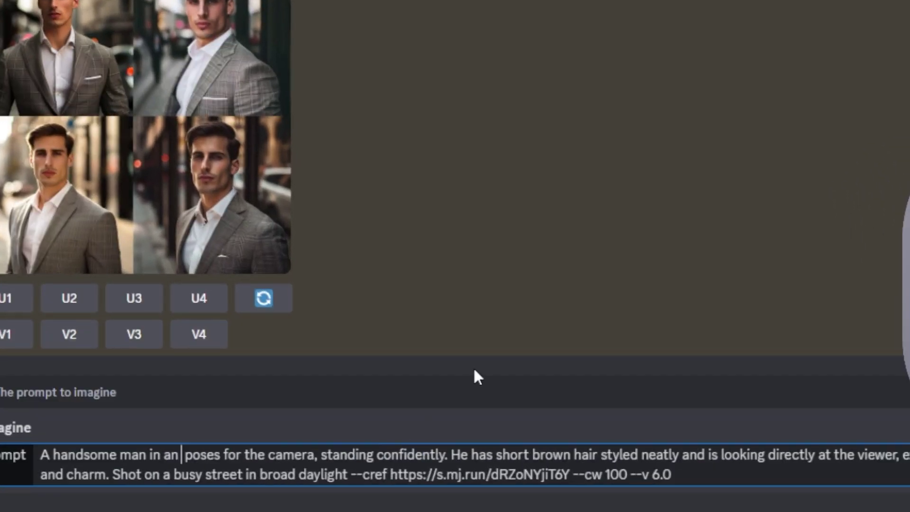
pyautogui.write('blue ')
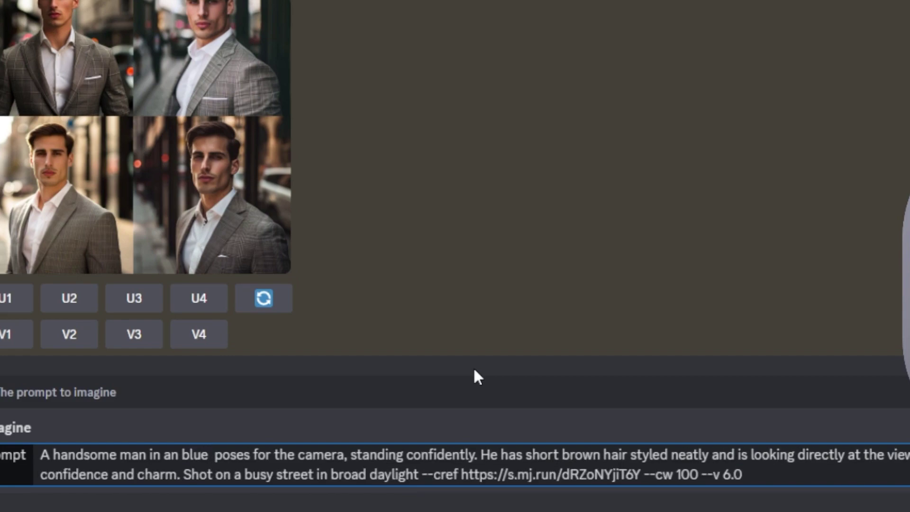
pyautogui.write('hoodie')
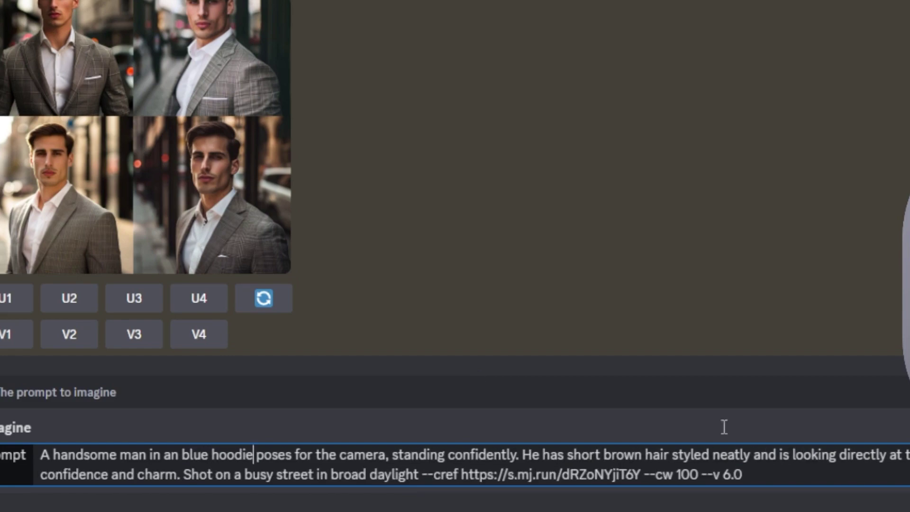
# Change the character weight from --cw 100 to --cw 0 and send the prompt.
pyautogui.moveTo(700, 476); pyautogui.dragTo(682, 476)
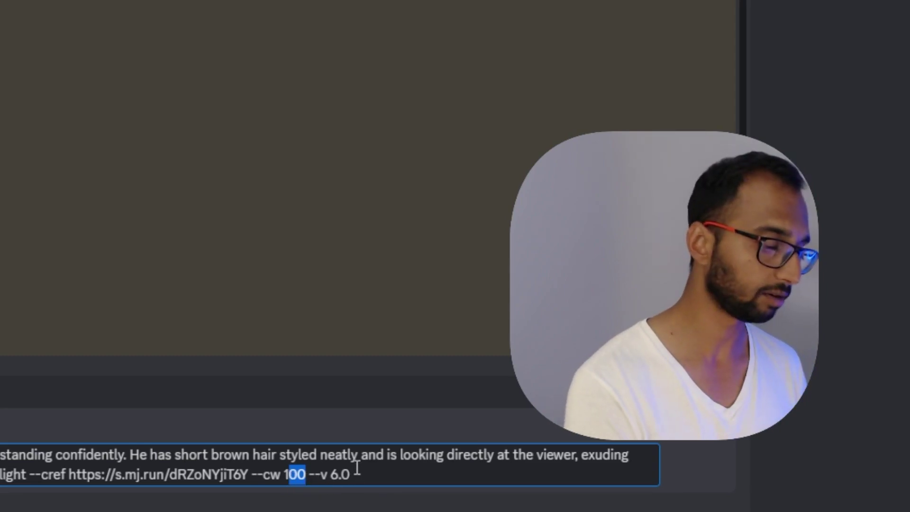
pyautogui.press('BackSpace')
pyautogui.press('BackSpace')
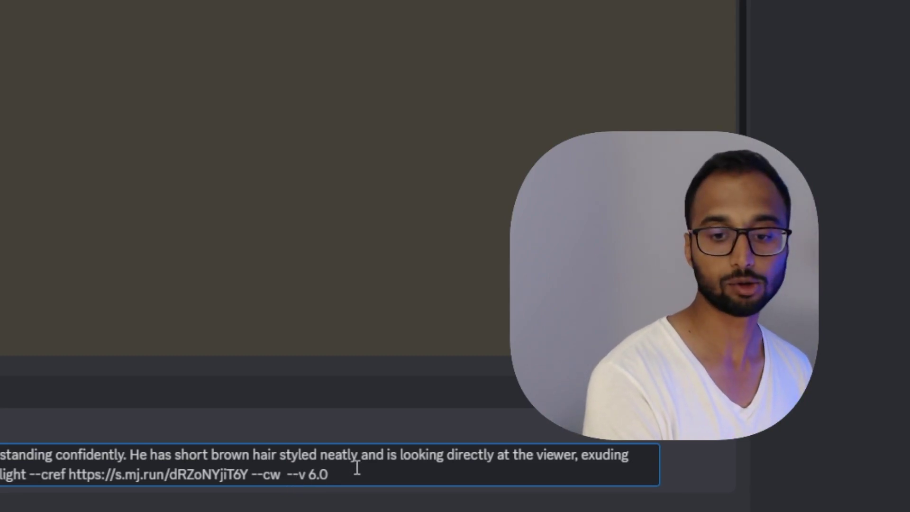
pyautogui.write('0')
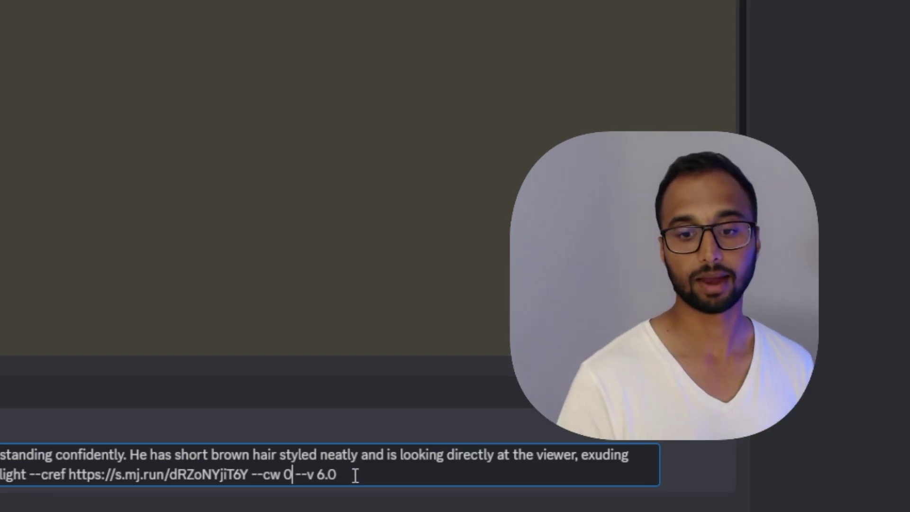
pyautogui.click(353, 476)
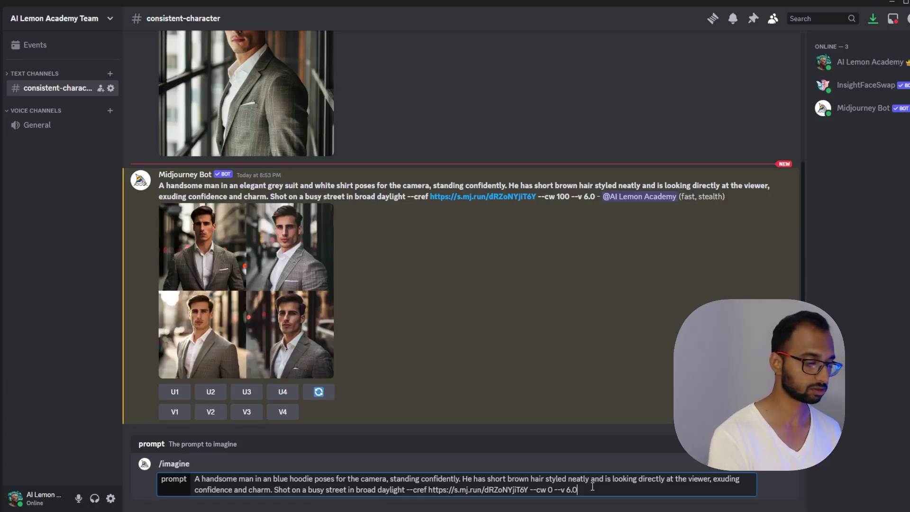
pyautogui.press('Return')
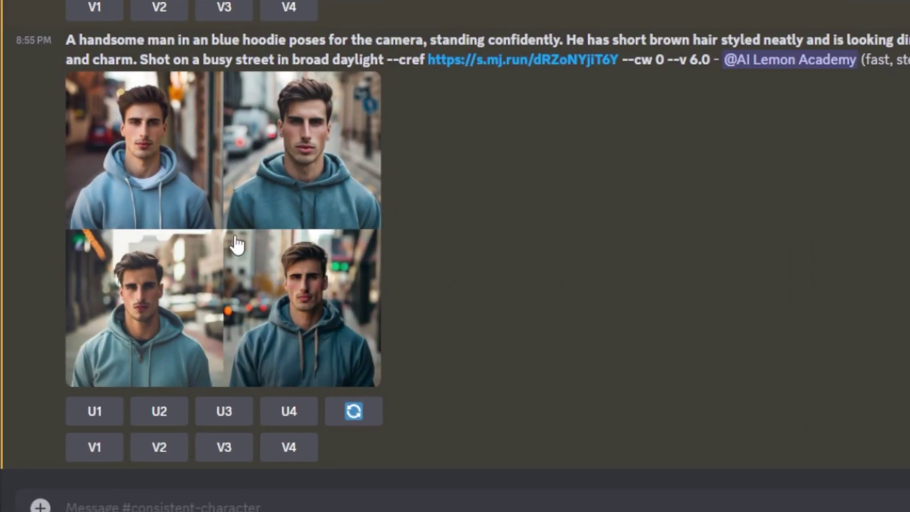
pyautogui.click(229, 238)
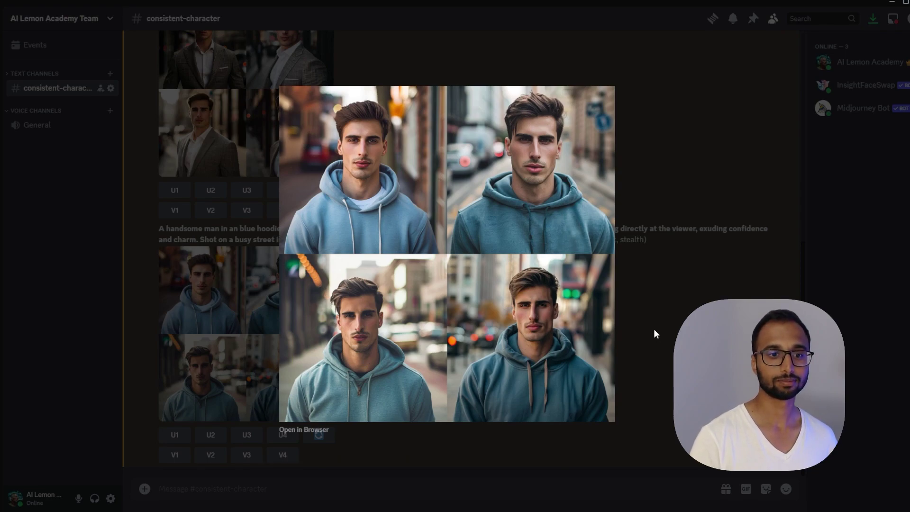
pyautogui.click(653, 329)
pyautogui.scroll(2, 224, 211)
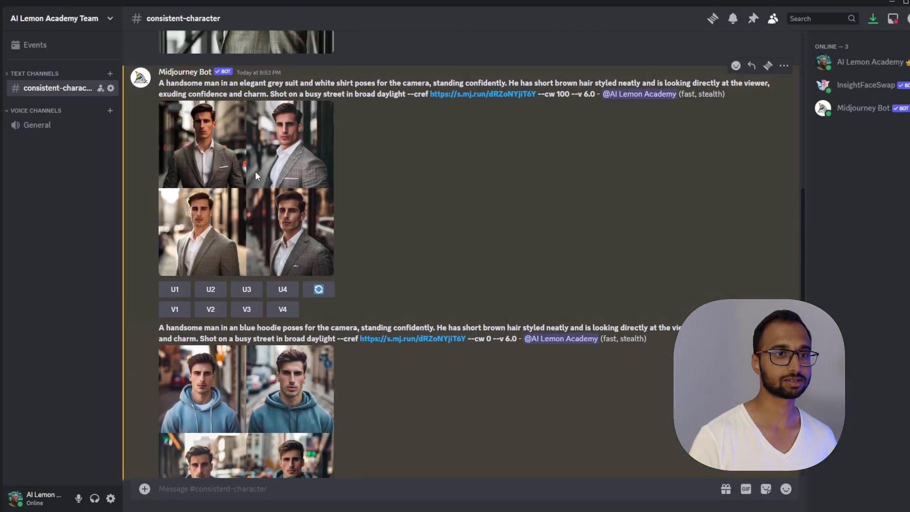
pyautogui.scroll(-2, 241, 285)
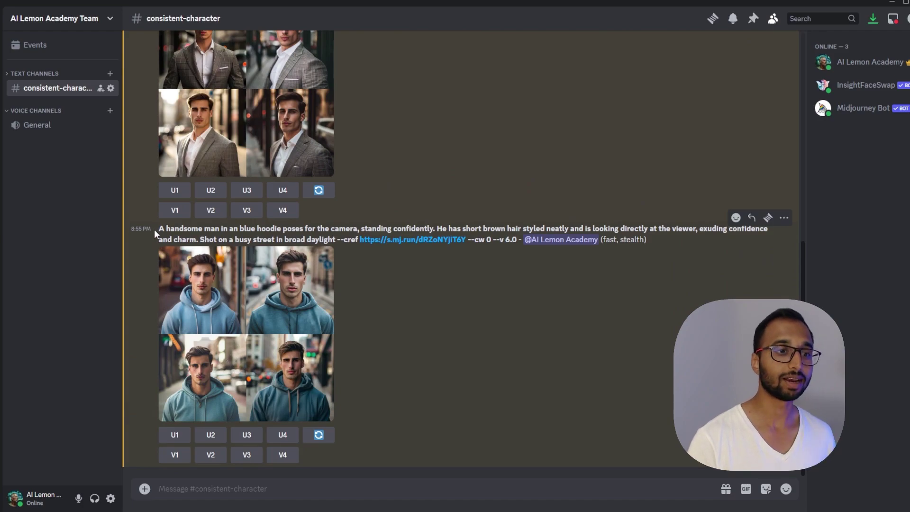
pyautogui.moveTo(158, 229); pyautogui.dragTo(517, 240)
pyautogui.click(316, 488)
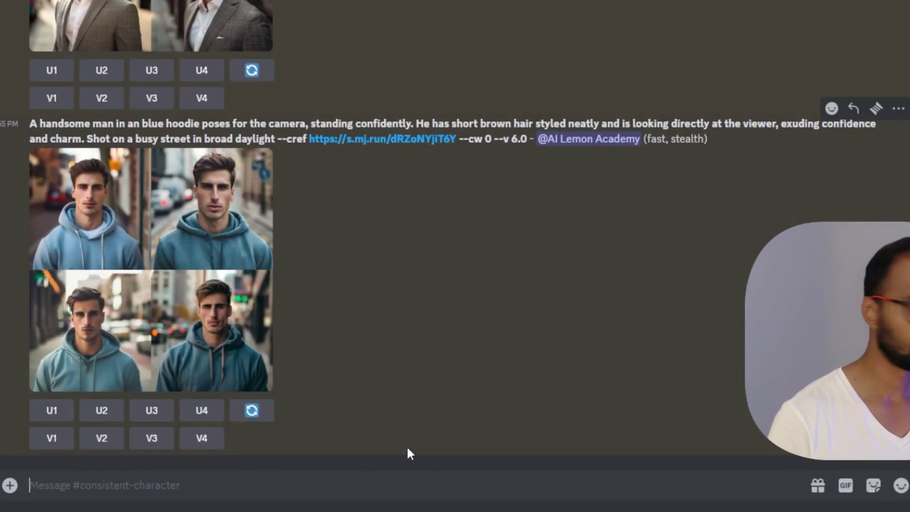
# Start a new /imagine from the hoodie prompt with the setting 'at a beach with sea in the backgound'.
pyautogui.write('/imagi')
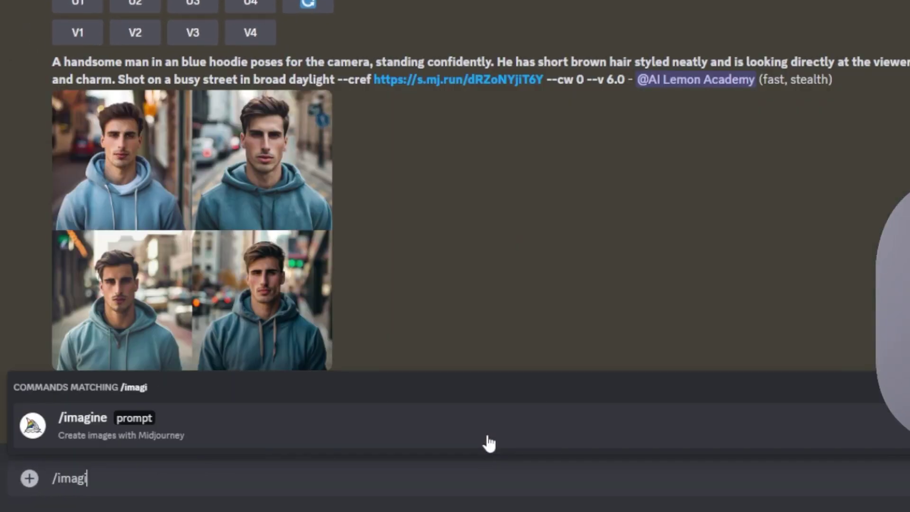
pyautogui.press('Return')
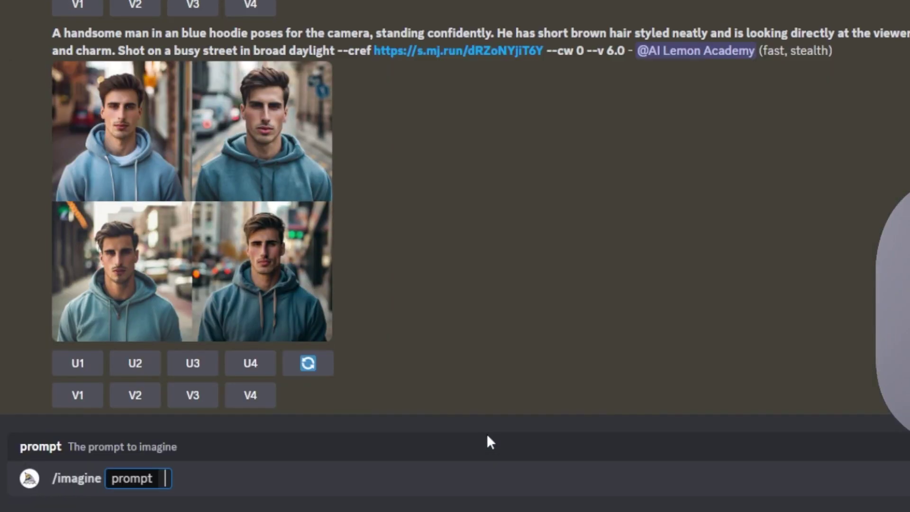
pyautogui.hotkey('ctrl', 'v')
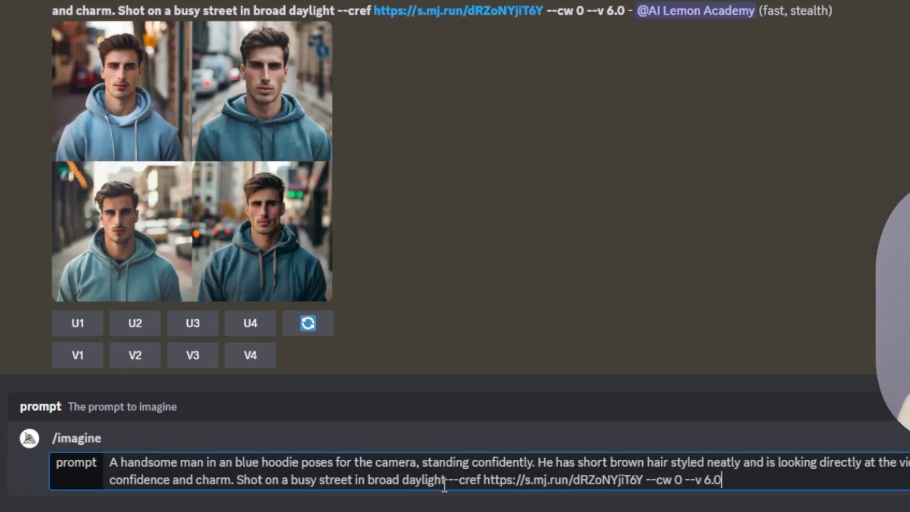
pyautogui.moveTo(445, 481); pyautogui.dragTo(247, 485)
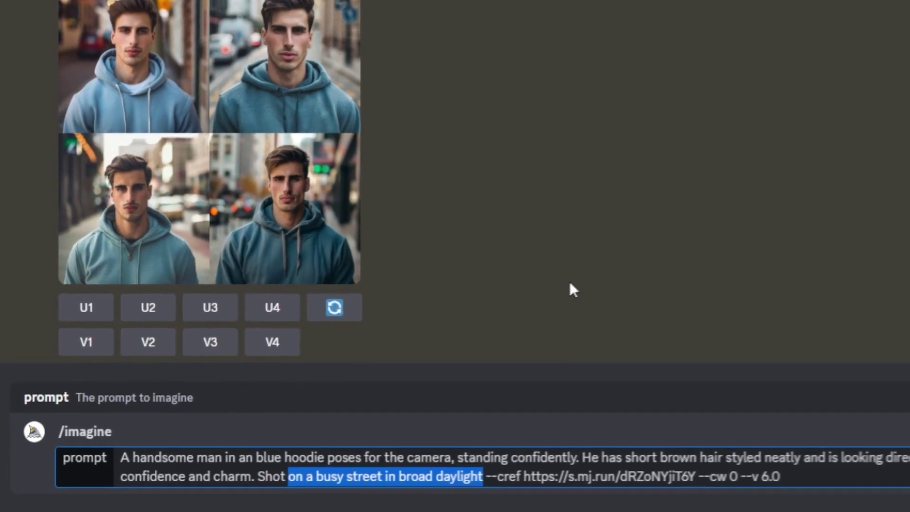
pyautogui.write('at a b')
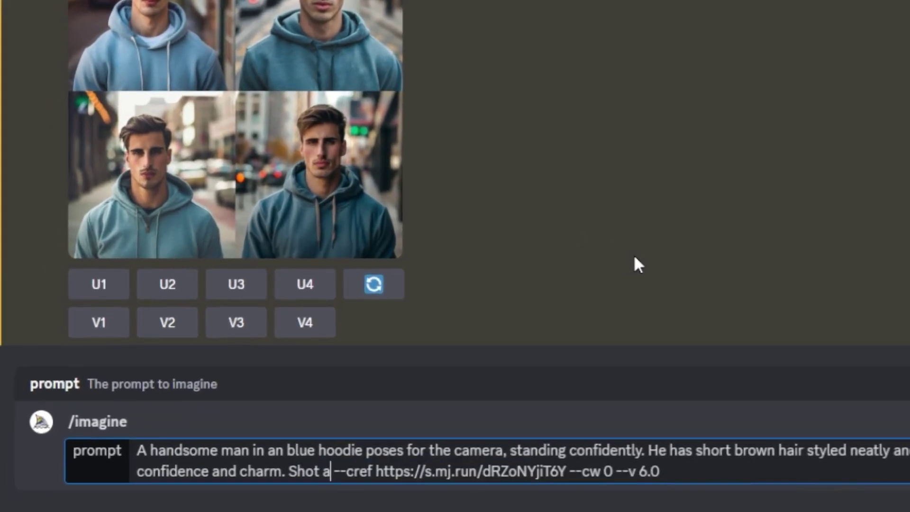
pyautogui.write('each')
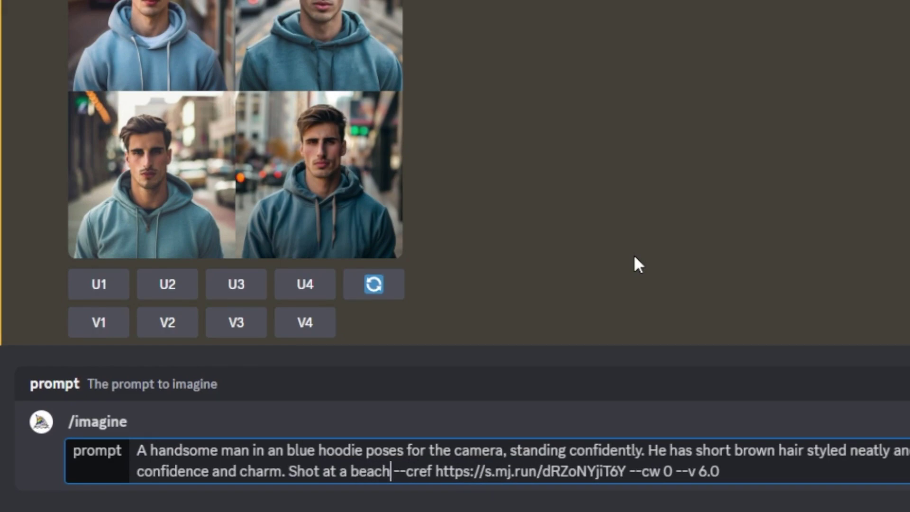
pyautogui.write(' with ')
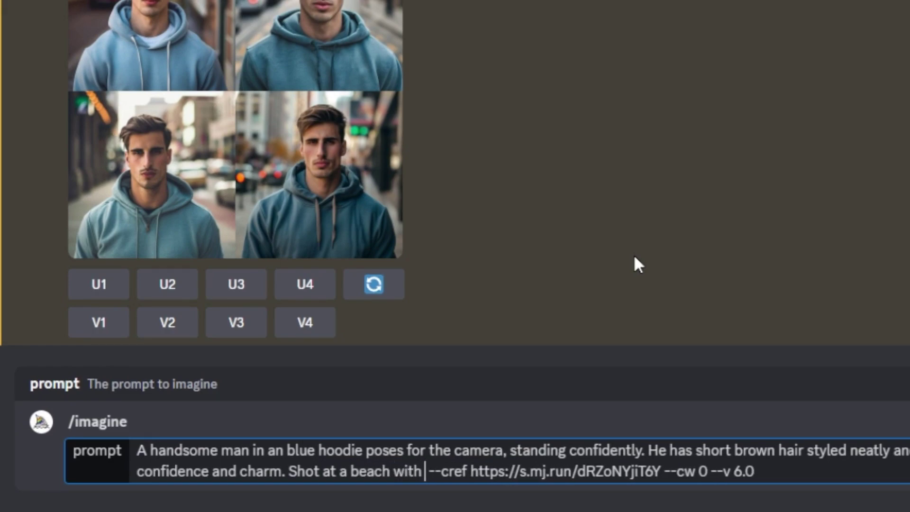
pyautogui.write('sea in the ')
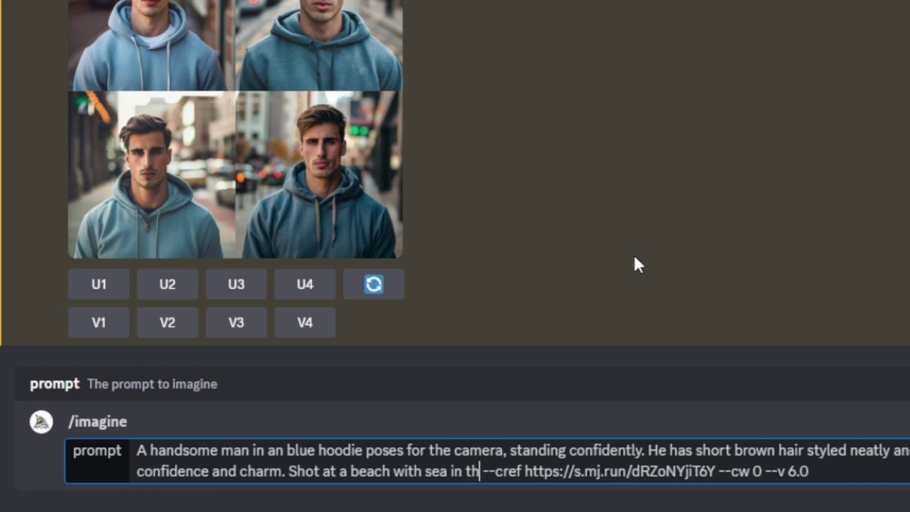
pyautogui.write('backgo')
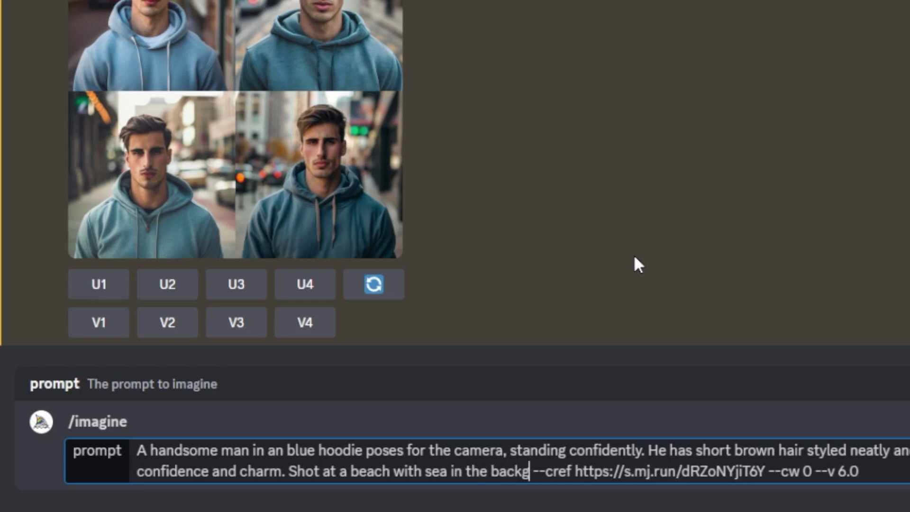
pyautogui.write('und')
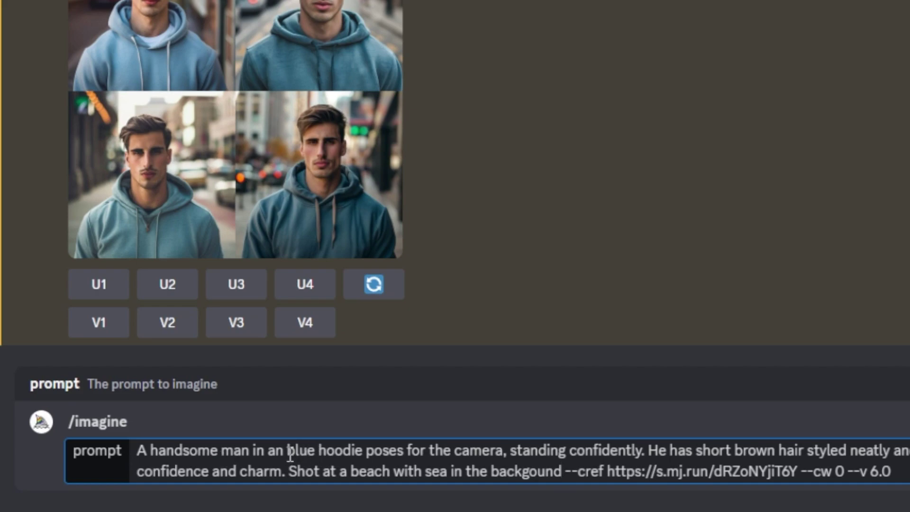
# Replace 'blue hoodie' with 'summer shirt' and send the prompt to Midjourney.
pyautogui.moveTo(288, 454); pyautogui.dragTo(394, 449)
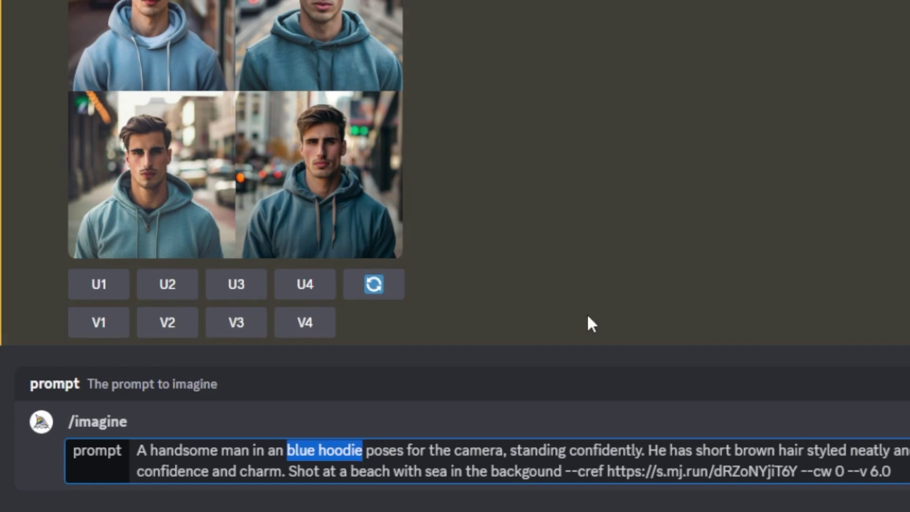
pyautogui.write('summer short')
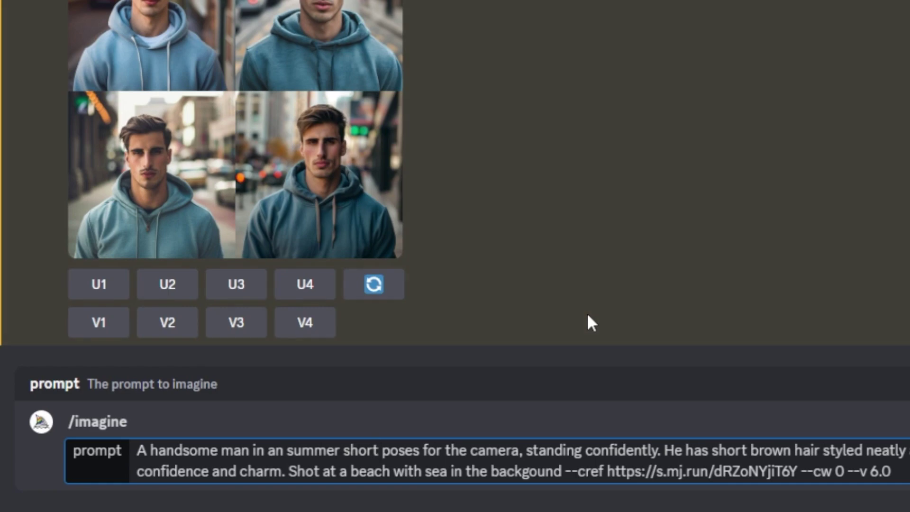
pyautogui.press('BackSpace')
pyautogui.press('BackSpace')
pyautogui.press('BackSpace')
pyautogui.write('irt')
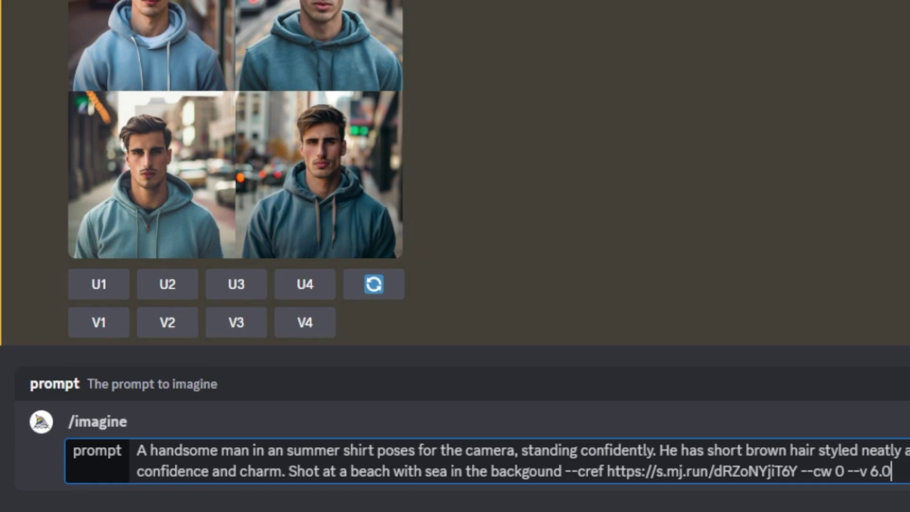
pyautogui.press('Return')
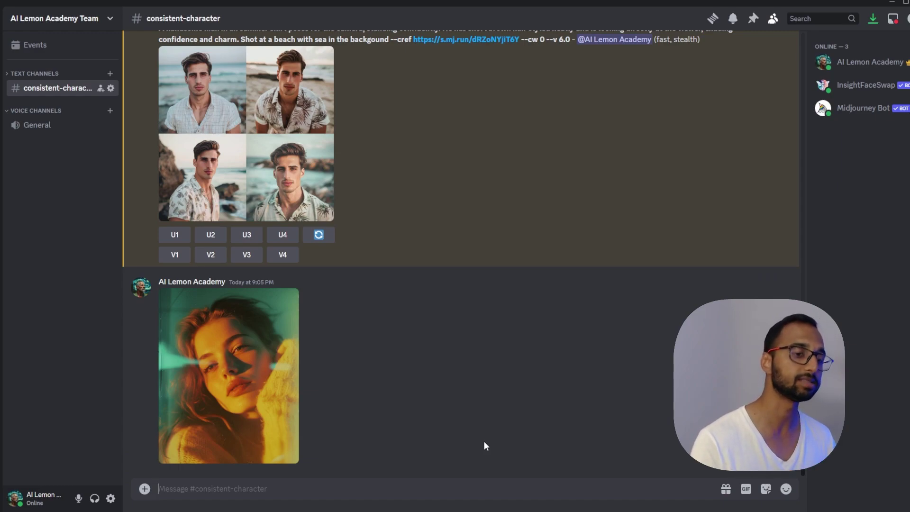
# Scroll to view the posted red-haired woman portrait below the beach grid.
pyautogui.scroll(2, 485, 447)
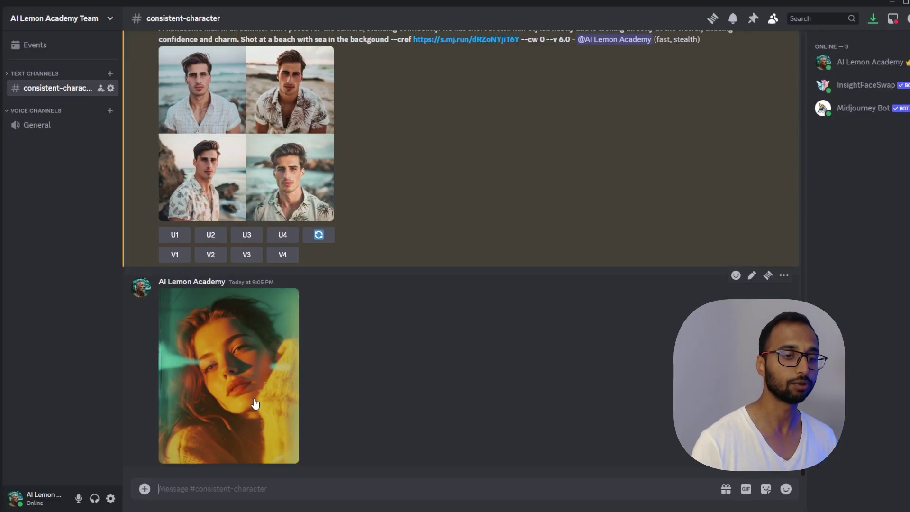
# Preview the woman portrait, then start a /imagine prompt with --sref and its image link.
pyautogui.click(255, 404)
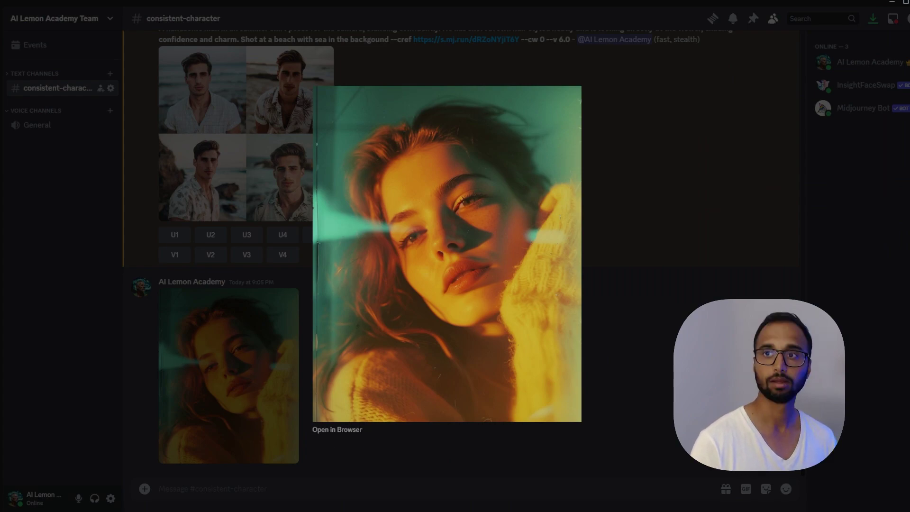
pyautogui.click(346, 484)
pyautogui.write('/imagine')
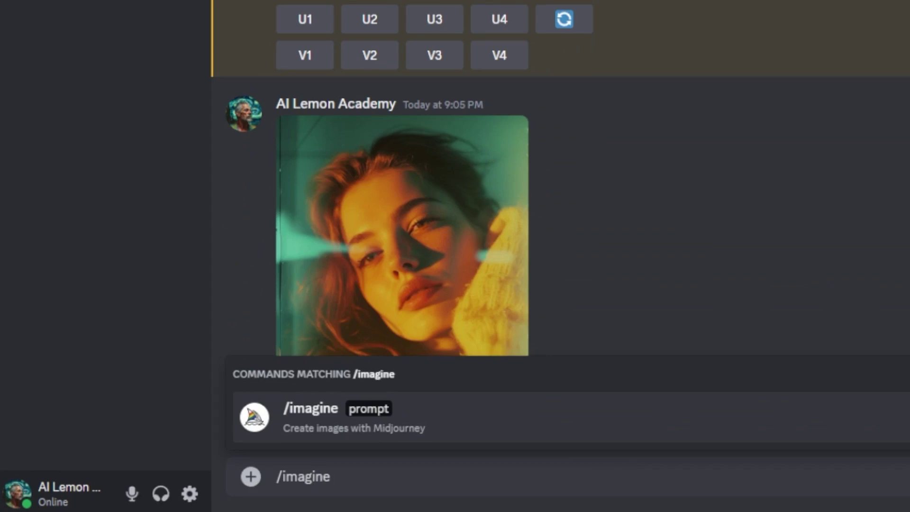
pyautogui.press('Return')
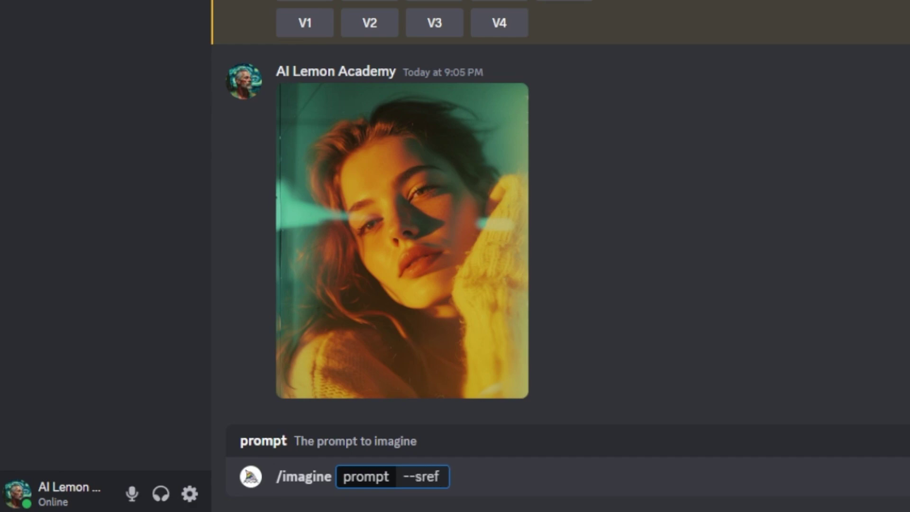
pyautogui.hotkey('ctrl', 'v')
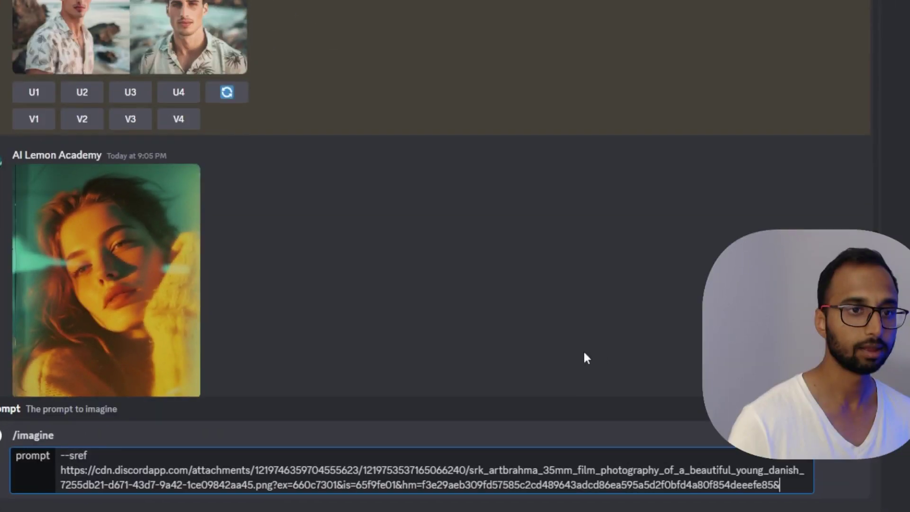
# Paste the summer-shirt beach prompt before --sref, append --sw 750, and send it.
pyautogui.scroll(5, 266, 234)
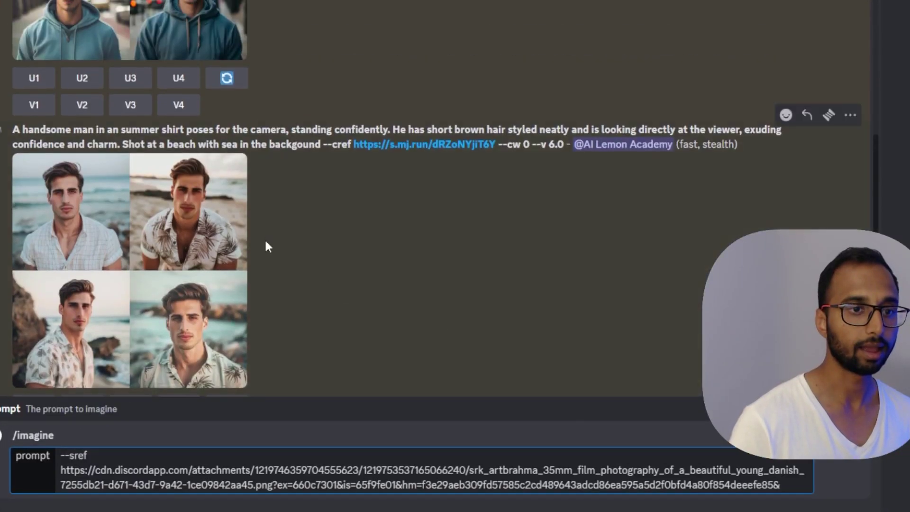
pyautogui.moveTo(12, 129); pyautogui.dragTo(561, 148)
pyautogui.hotkey('ctrl', 'c')
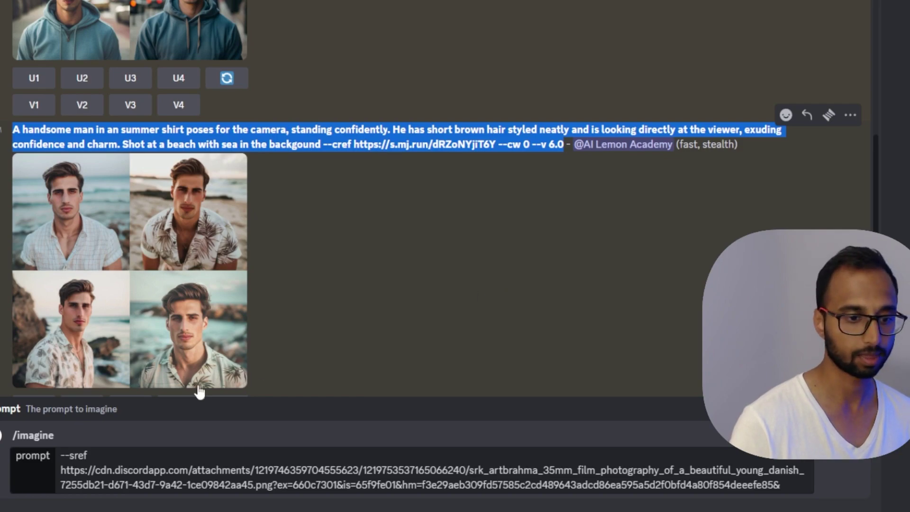
pyautogui.click(60, 456)
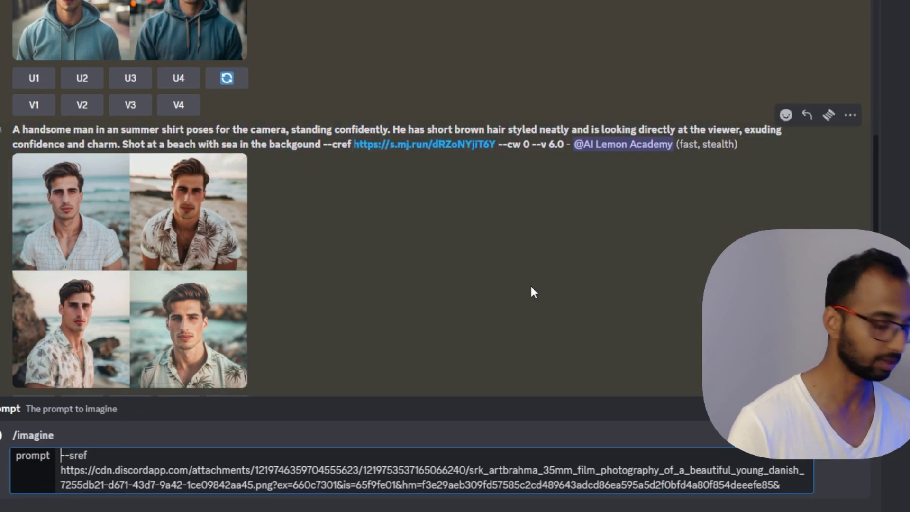
pyautogui.hotkey('ctrl', 'v')
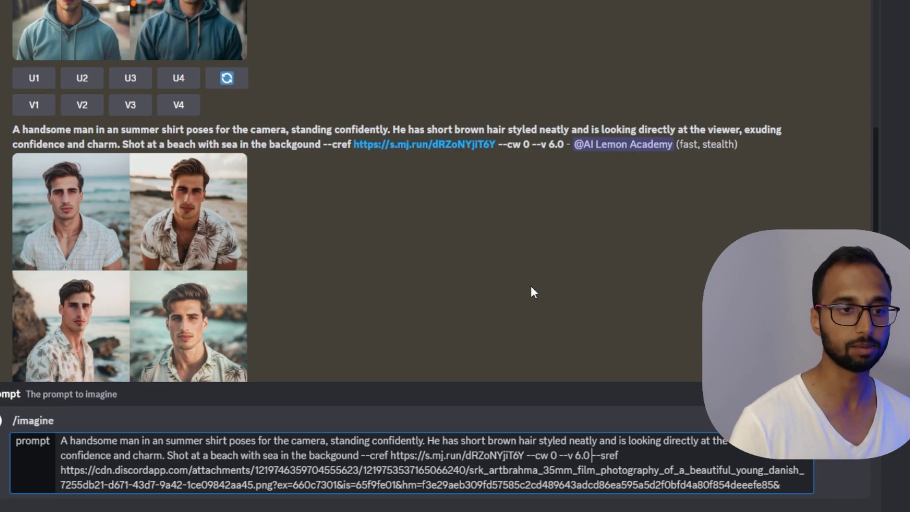
pyautogui.scroll(-5, 528, 285)
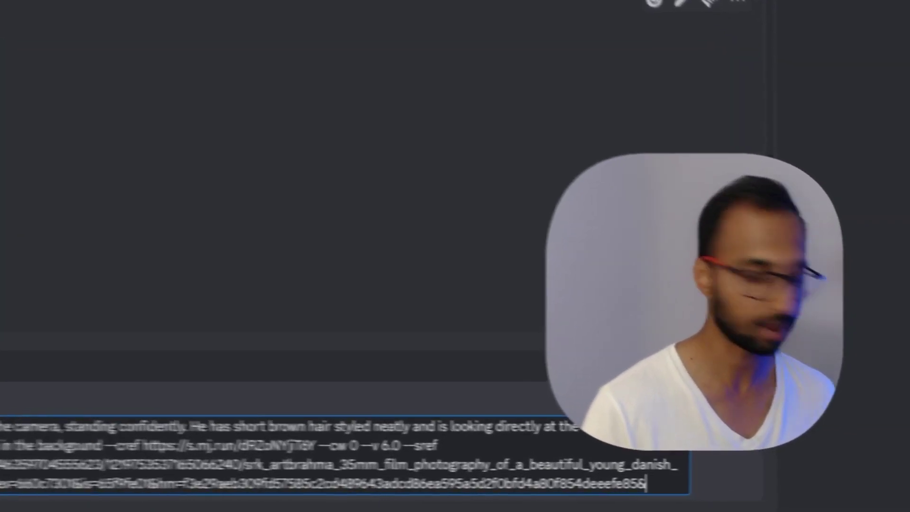
pyautogui.write('--')
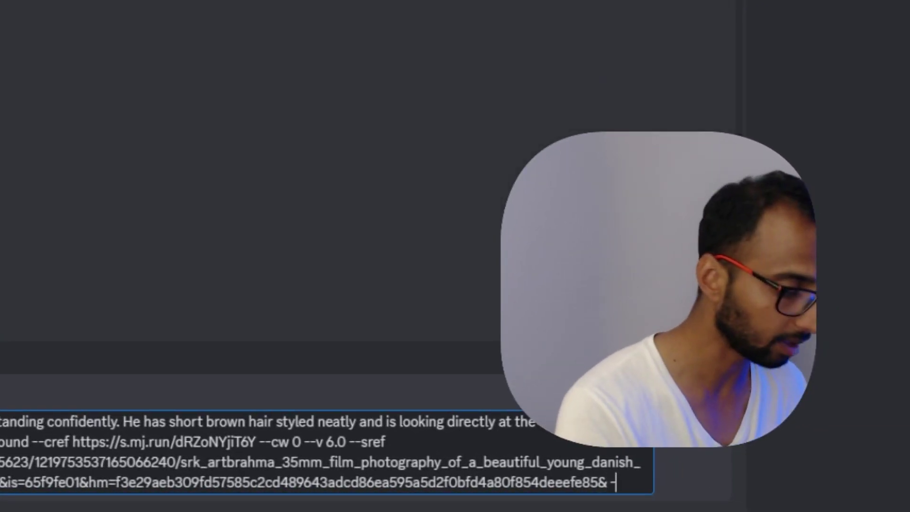
pyautogui.write('sw')
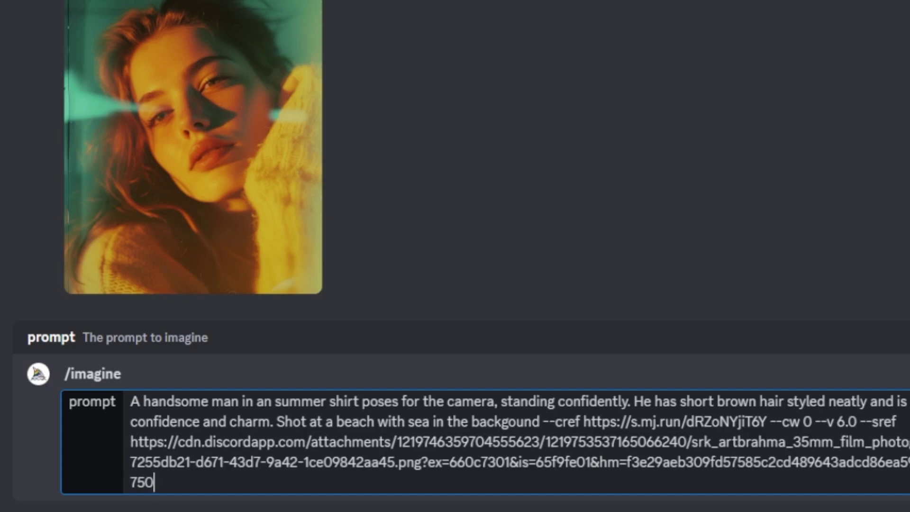
pyautogui.press('Return')
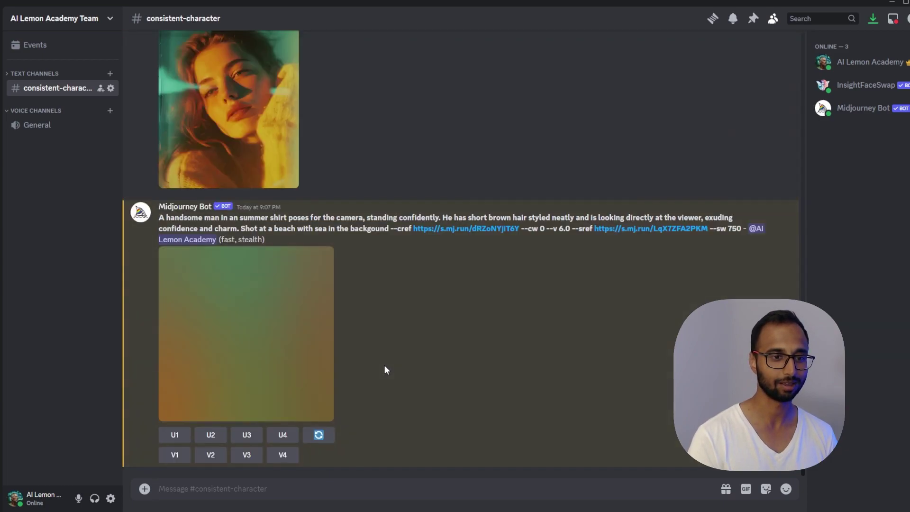
# Enlarge the finished teal-and-amber styled beach grid, then close the preview.
pyautogui.click(259, 334)
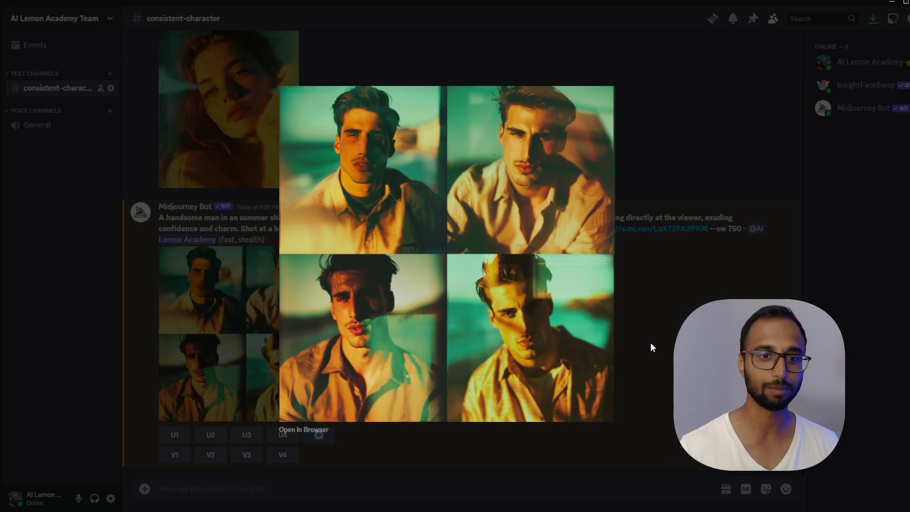
pyautogui.click(651, 342)
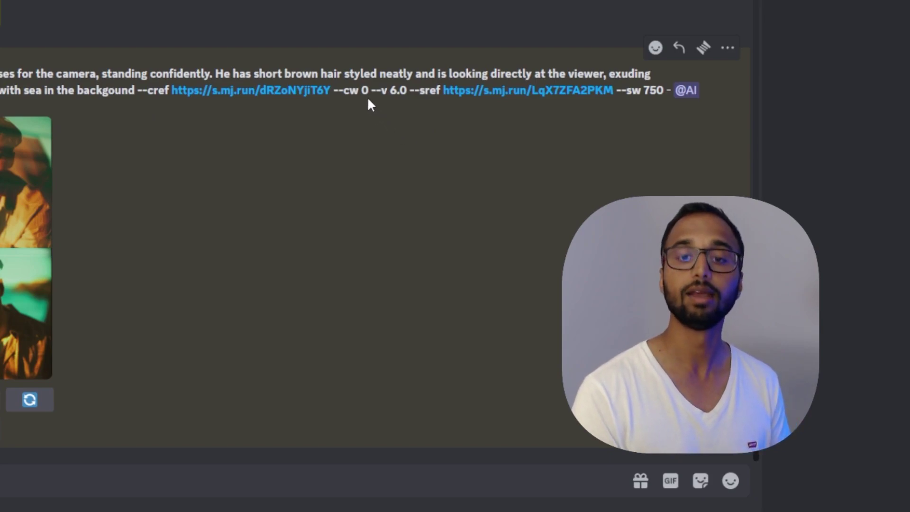
pyautogui.moveTo(370, 90); pyautogui.dragTo(333, 89)
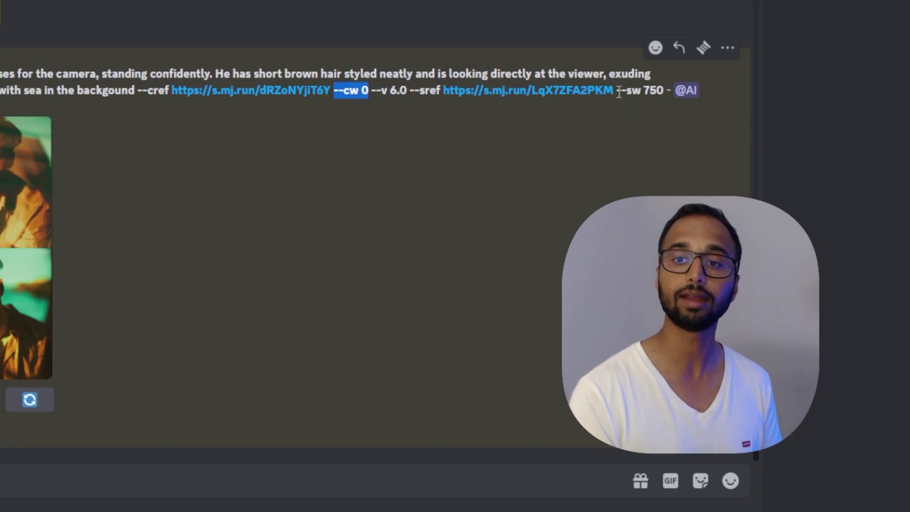
pyautogui.moveTo(618, 90); pyautogui.dragTo(664, 90)
pyautogui.click(627, 184)
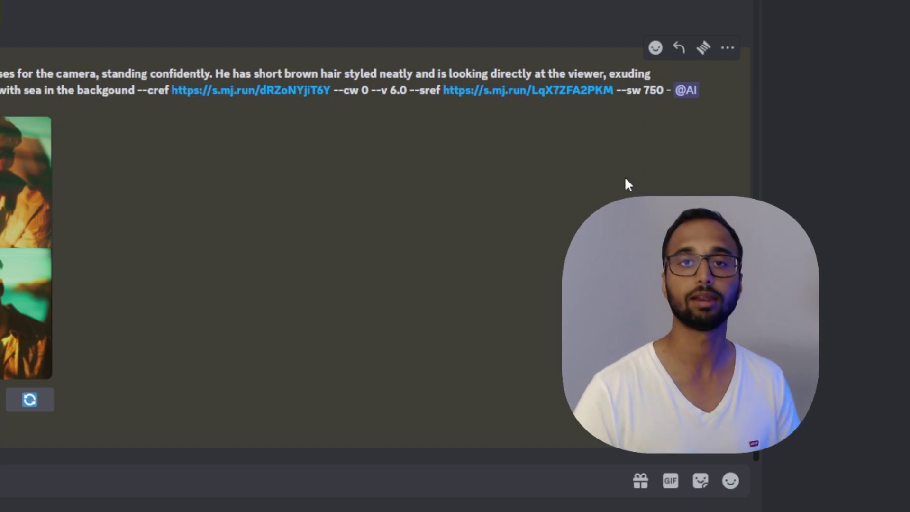